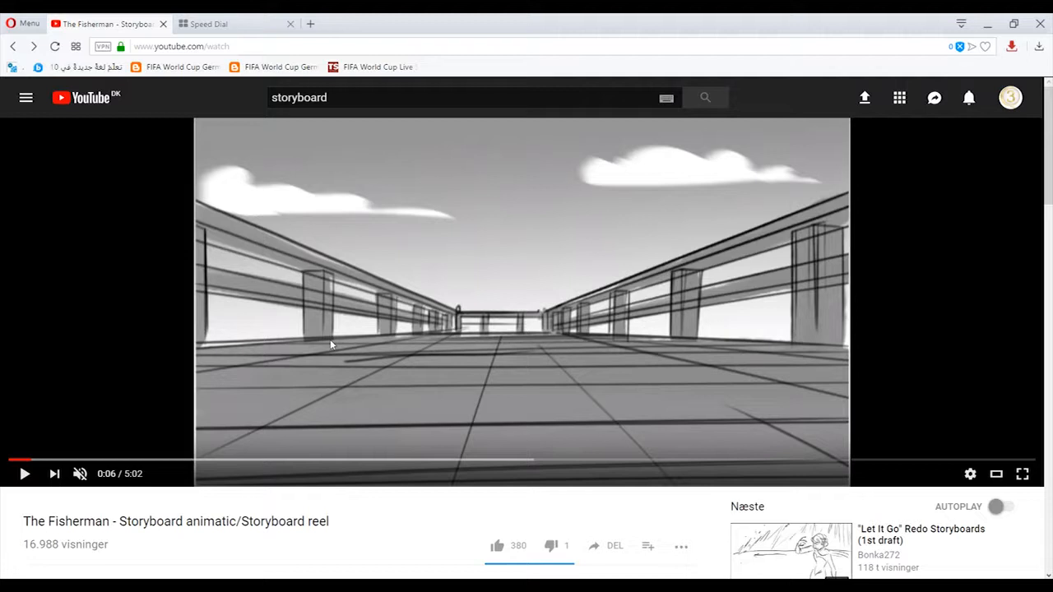
Watch a short part of The Fisherman storyboard animatic and pause it.
{"action": "left_click", "coordinate": [330, 342]}
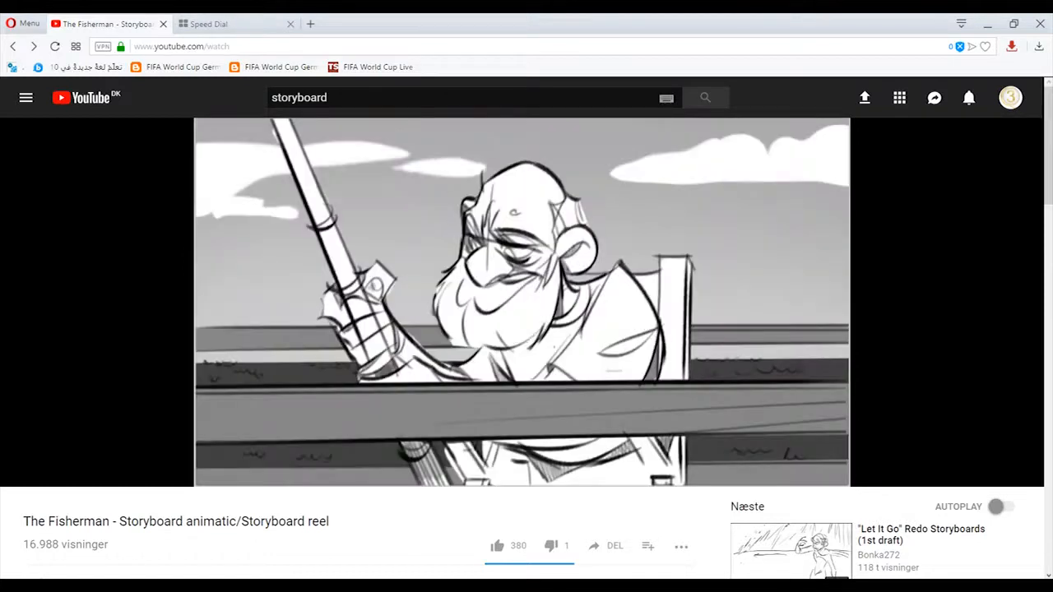
{"action": "left_click", "coordinate": [28, 476]}
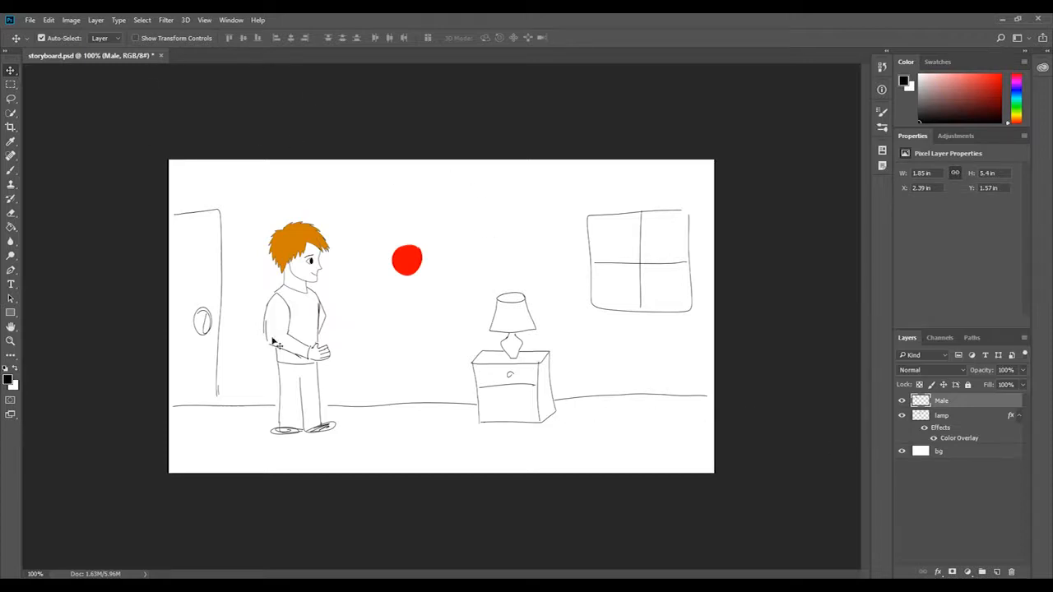
Show the Layer Comps panel for the storyboard document.
{"action": "left_click", "coordinate": [231, 23]}
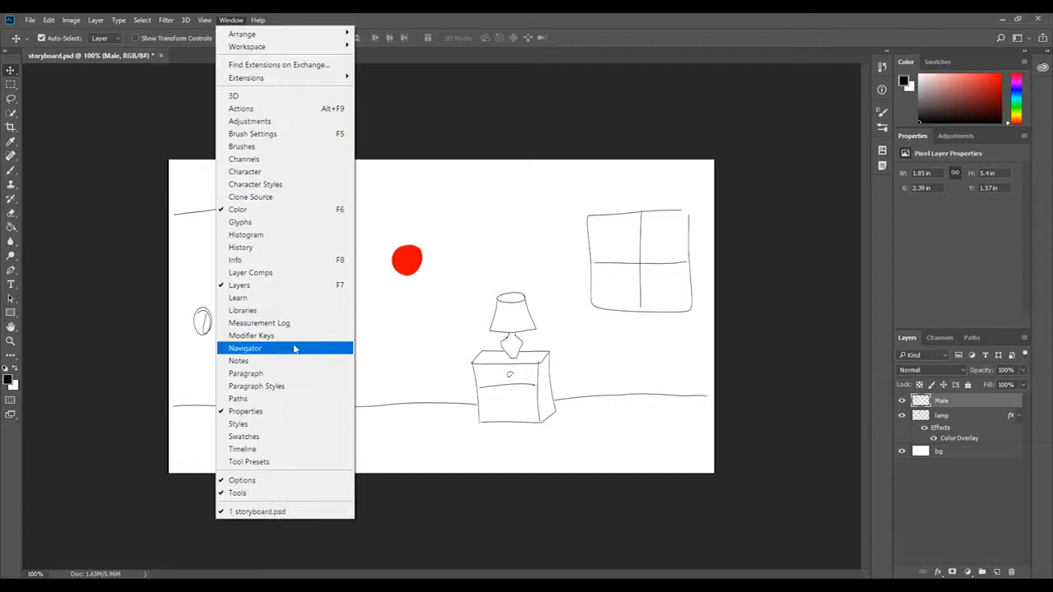
{"action": "left_click", "coordinate": [261, 273]}
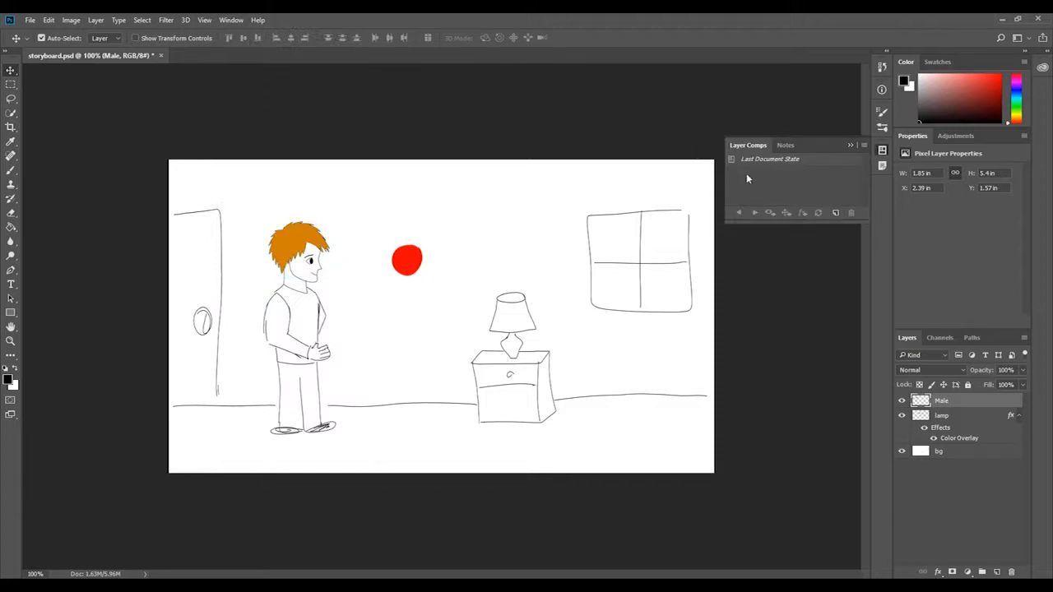
Check what the Male, lamp and bg layers each contain by hiding and showing them one at a time.
{"action": "left_click", "coordinate": [902, 401]}
{"action": "left_click", "coordinate": [902, 402]}
{"action": "left_click", "coordinate": [902, 416]}
{"action": "left_click", "coordinate": [902, 415]}
{"action": "left_click", "coordinate": [901, 451]}
{"action": "left_click", "coordinate": [902, 450]}
Save the starting scene as a new layer comp that records visibility, position and appearance.
{"action": "left_click", "coordinate": [835, 214]}
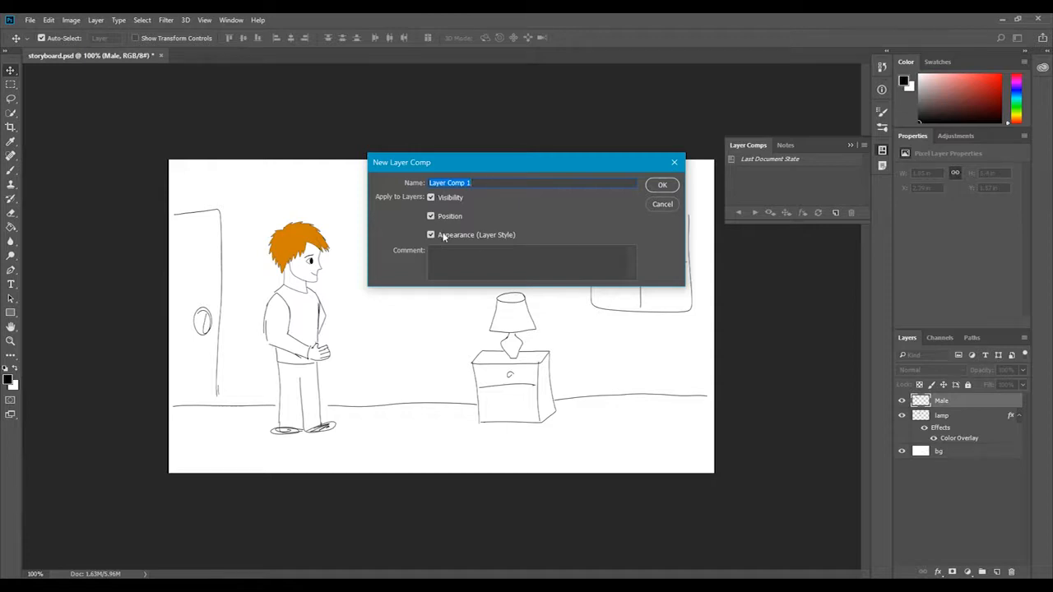
{"action": "left_click", "coordinate": [673, 188]}
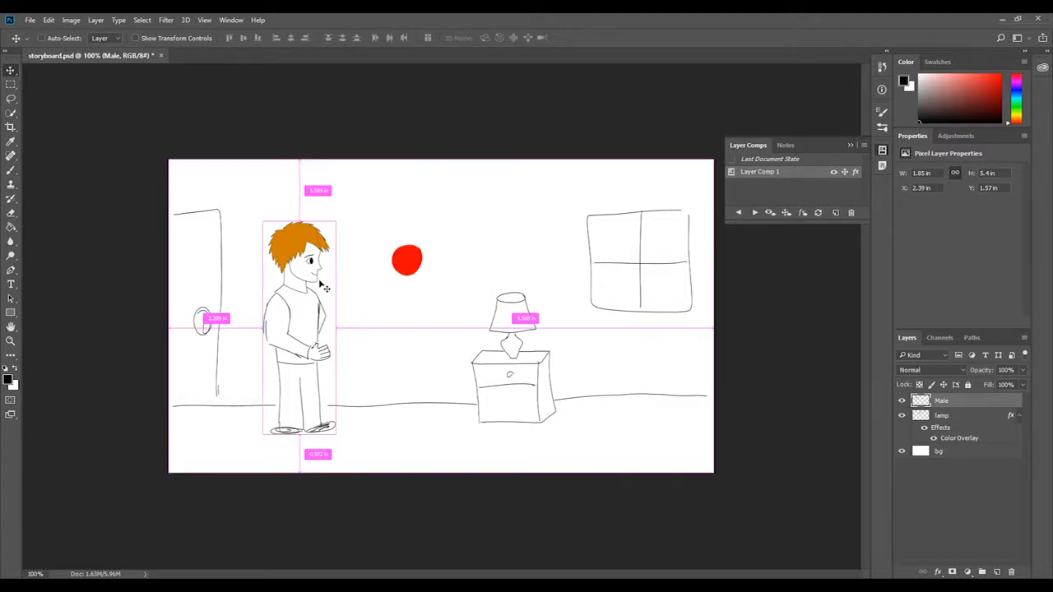
Move the Male layer right to an X position of about 3.79 in and save this state as a second layer comp.
{"action": "key", "text": "ctrl+t"}
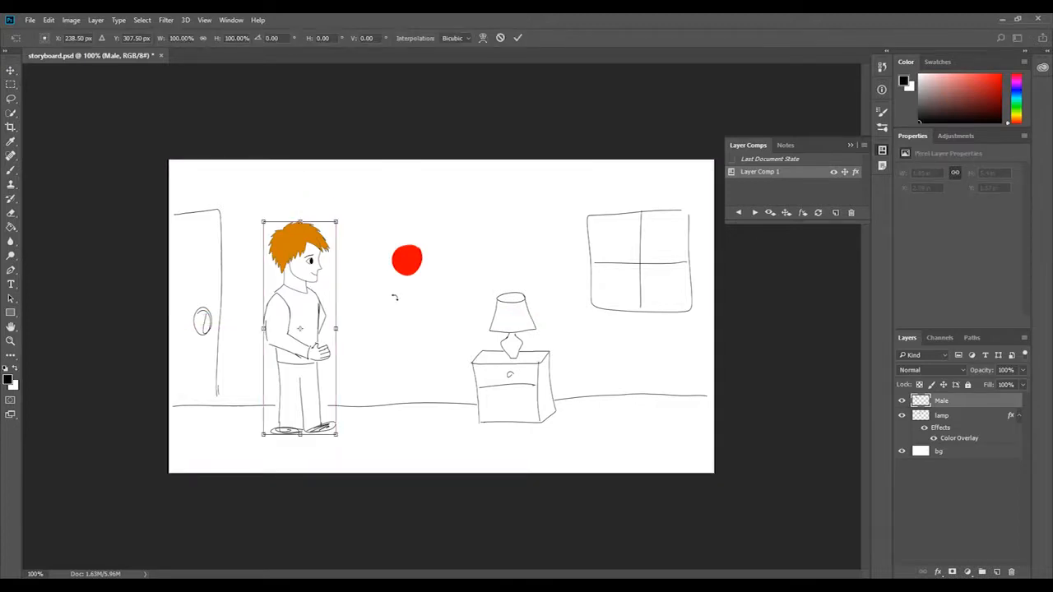
{"action": "left_click", "coordinate": [500, 38]}
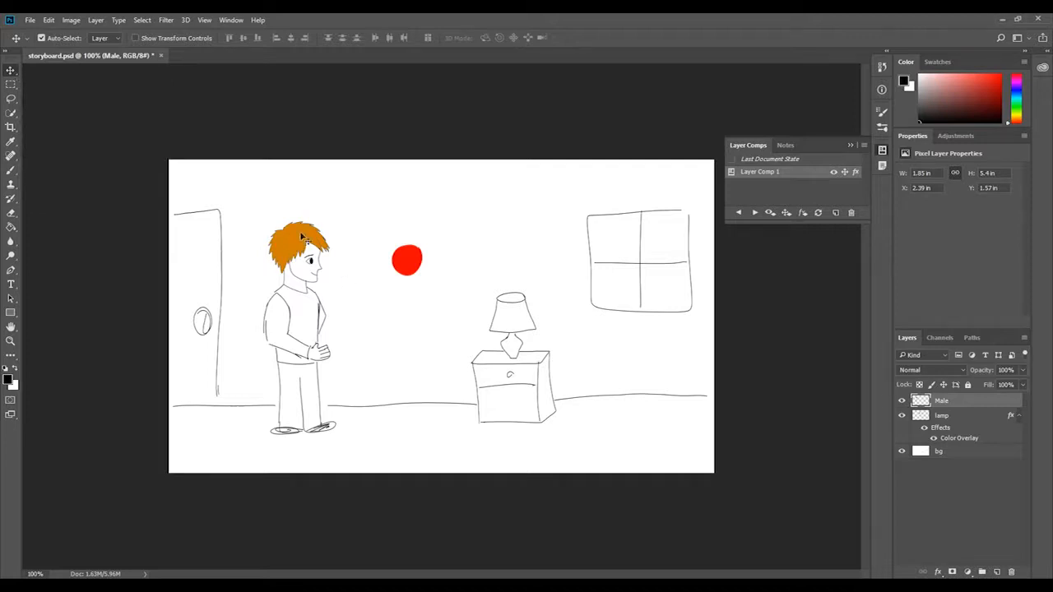
{"action": "left_click_drag", "start_coordinate": [294, 240], "coordinate": [346, 241]}
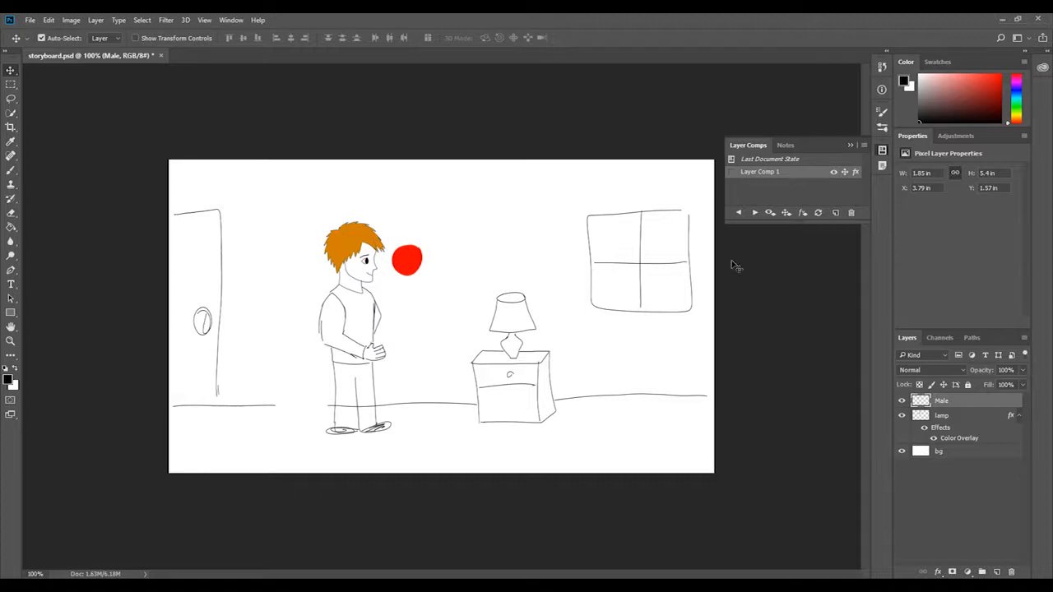
{"action": "left_click", "coordinate": [834, 214]}
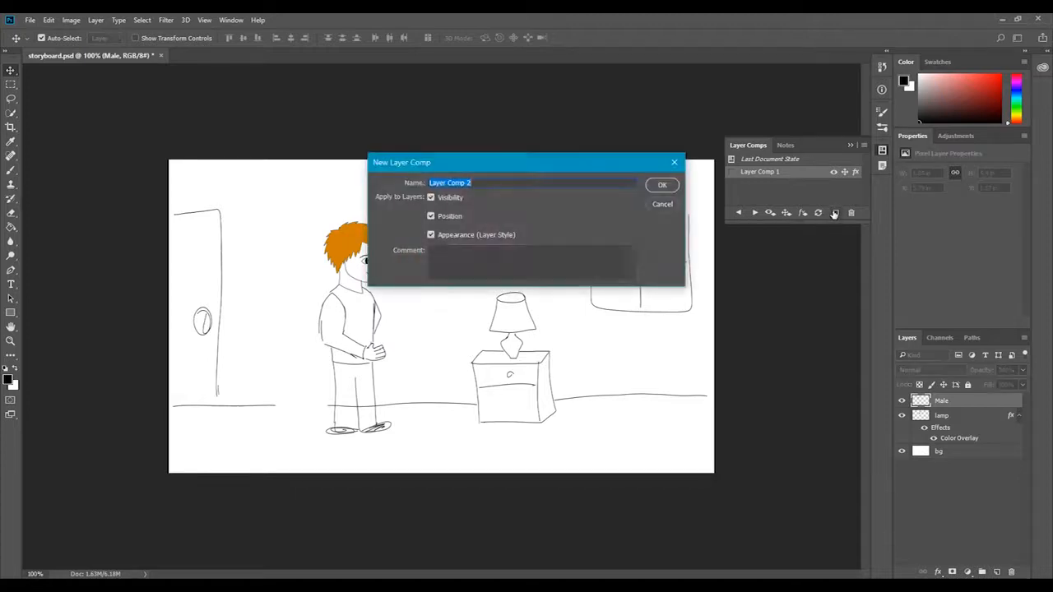
{"action": "left_click", "coordinate": [667, 185]}
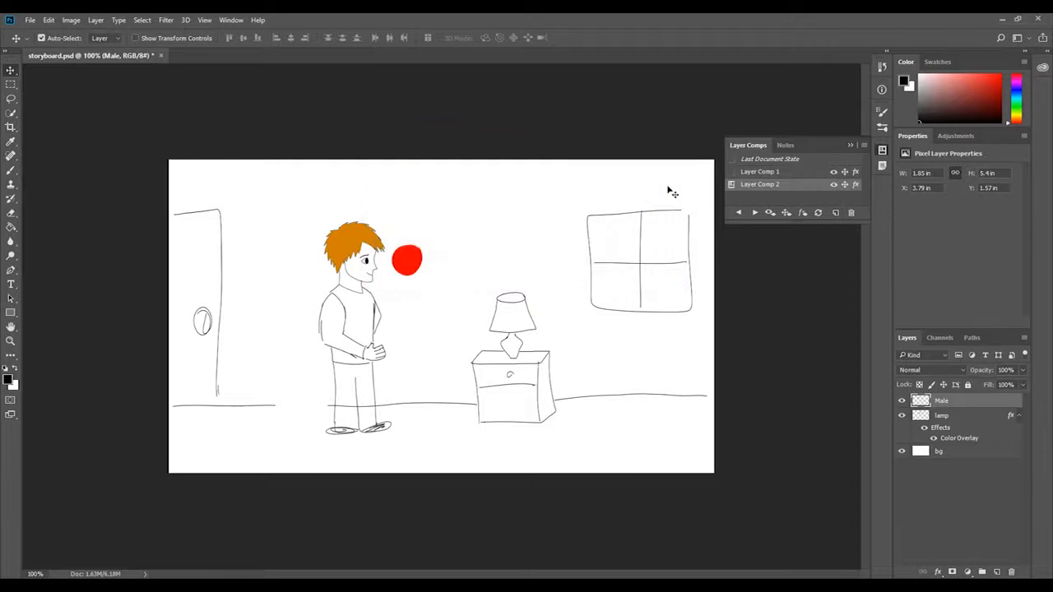
Compare the character's position by applying Layer Comp 1 and returning to Layer Comp 2.
{"action": "left_click", "coordinate": [738, 213]}
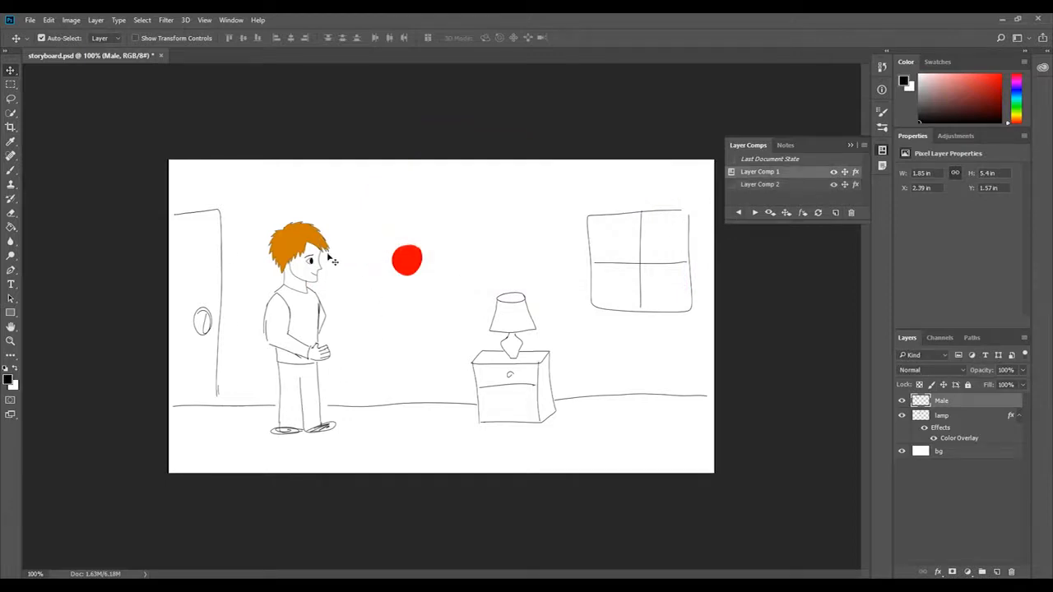
{"action": "left_click", "coordinate": [755, 212]}
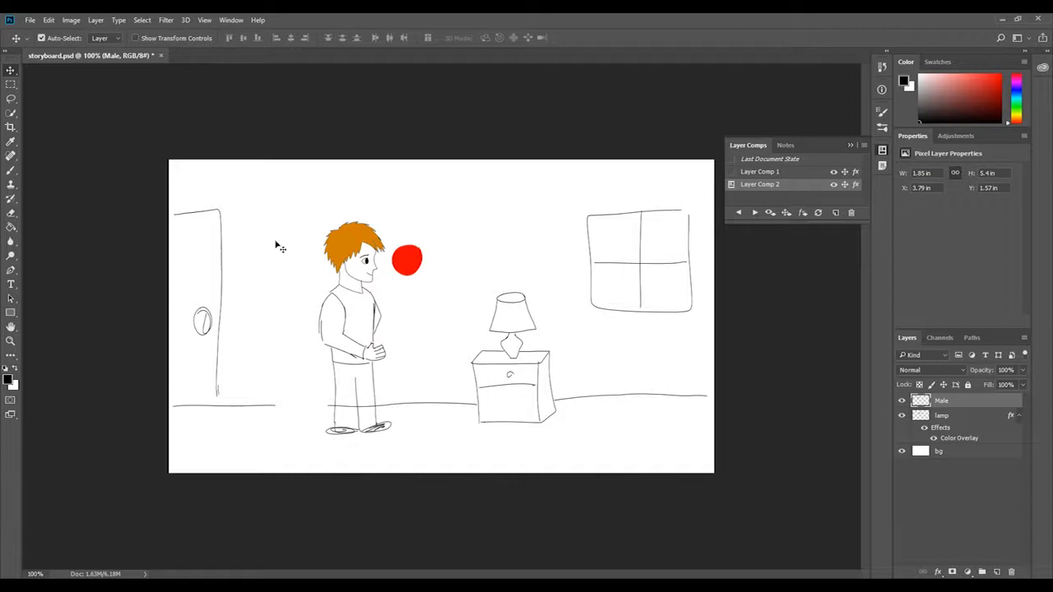
{"action": "key", "text": "ctrl+t"}
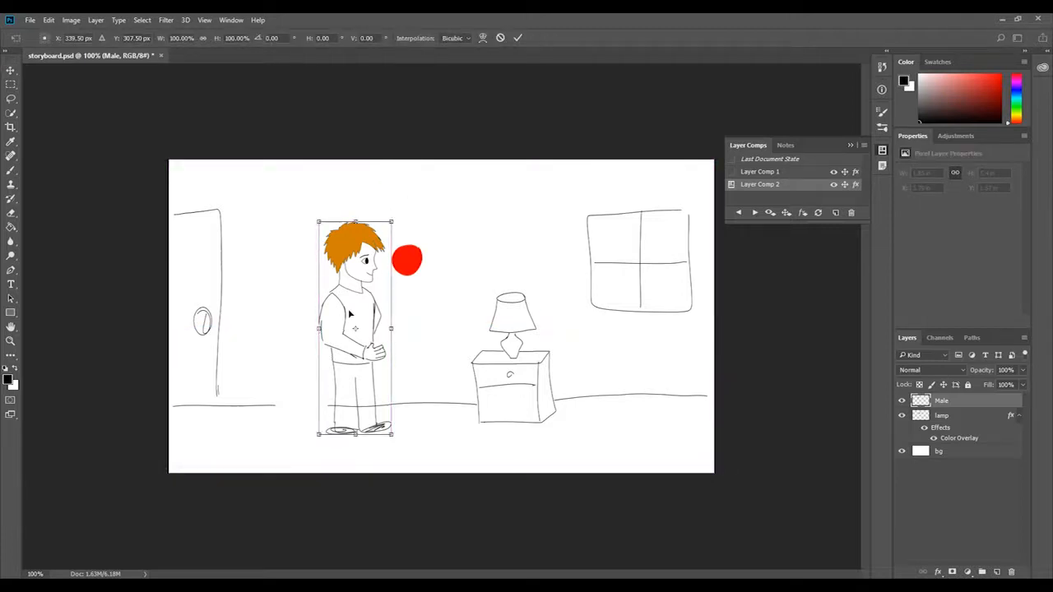
{"action": "left_click", "coordinate": [500, 38]}
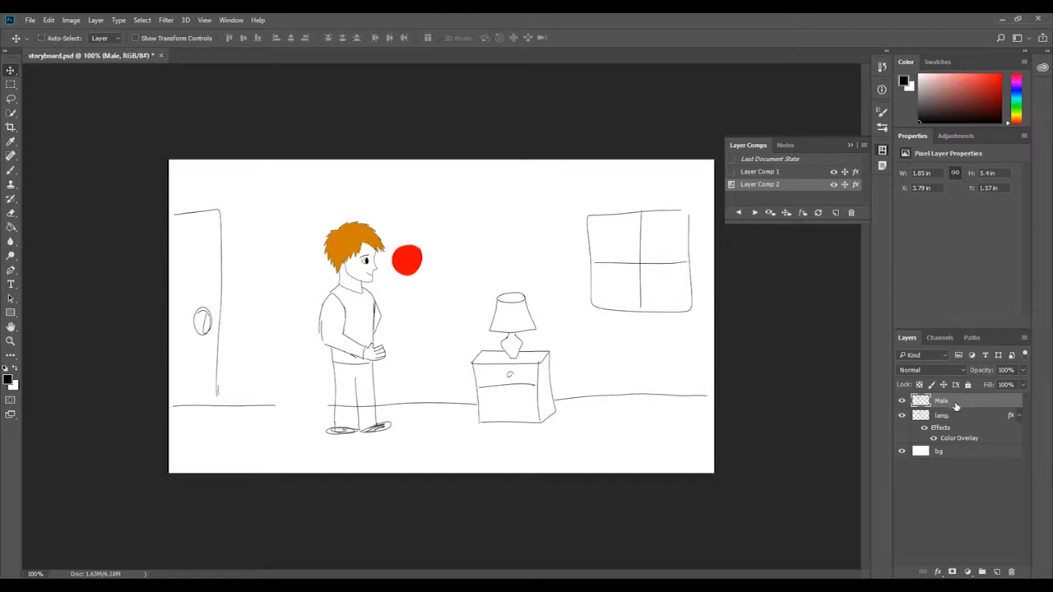
Duplicate the Male layer and hide the original.
{"action": "key", "text": "ctrl+j"}
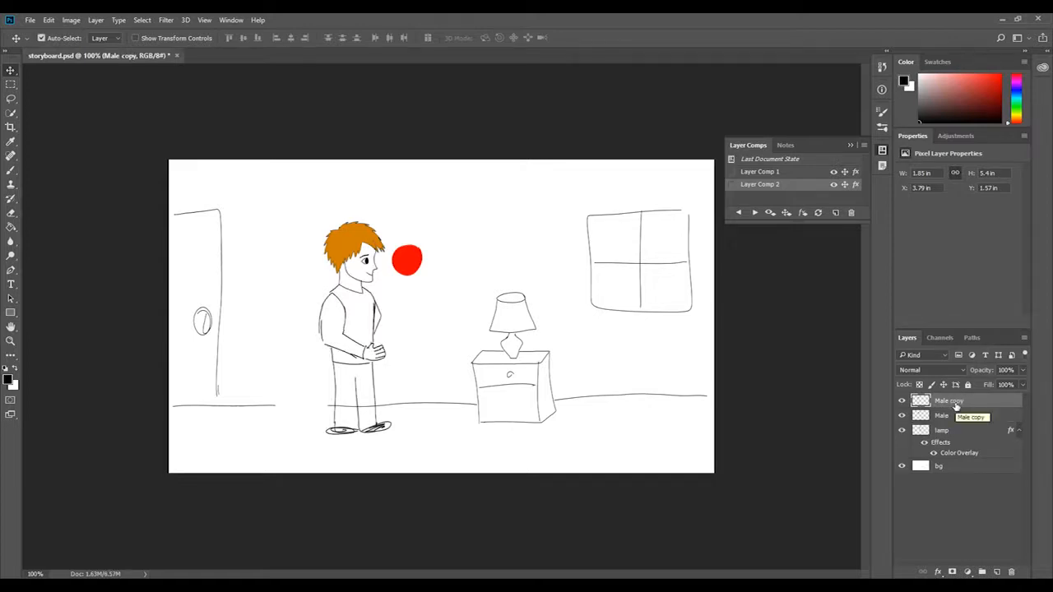
{"action": "left_click", "coordinate": [902, 416]}
{"action": "left_click_drag", "start_coordinate": [354, 264], "coordinate": [354, 265]}
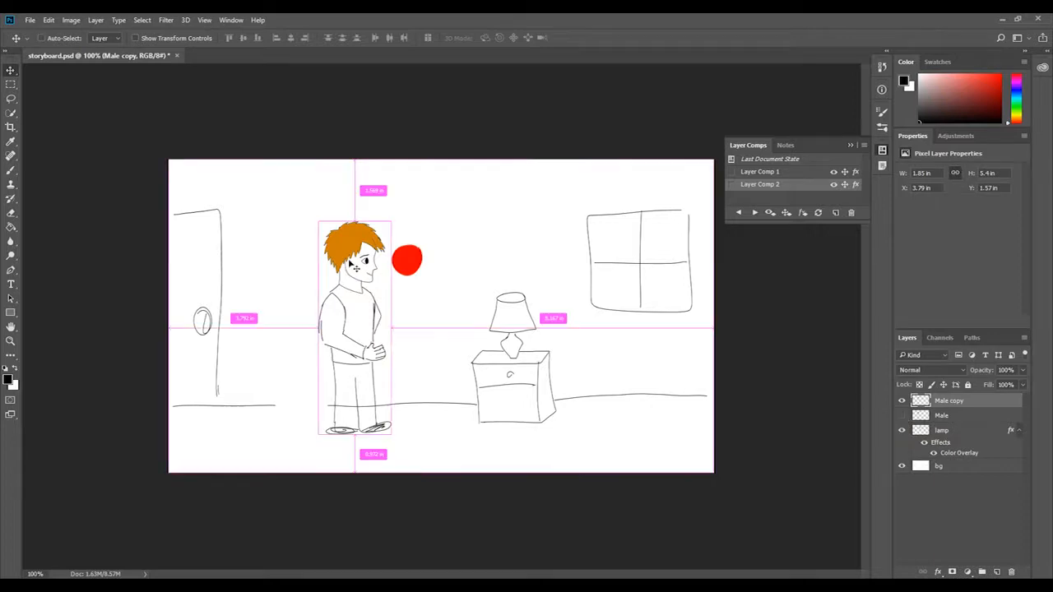
Scale the Male copy down to about 59% with its feet on the floor, and save the state as a third layer comp.
{"action": "key", "text": "ctrl+t"}
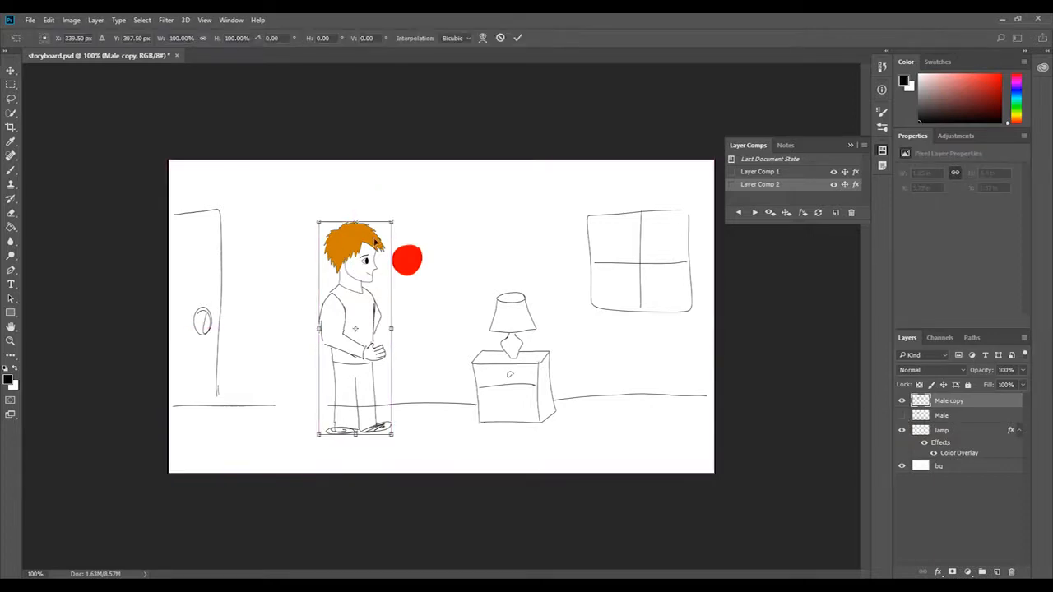
{"action": "left_click_drag", "start_coordinate": [389, 220], "coordinate": [348, 303]}
{"action": "left_click_drag", "start_coordinate": [351, 343], "coordinate": [364, 339]}
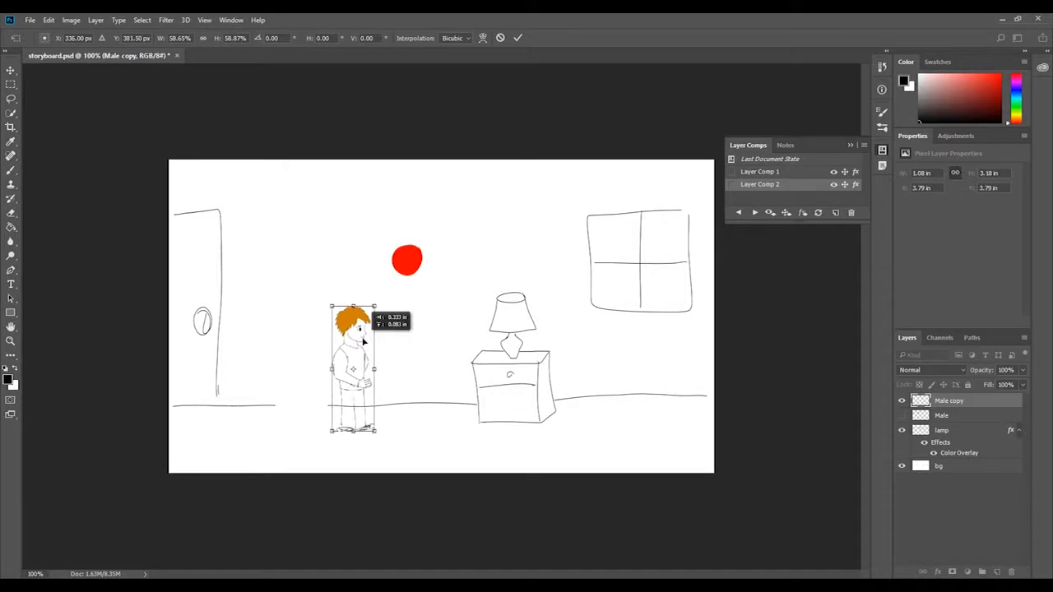
{"action": "left_click", "coordinate": [518, 38]}
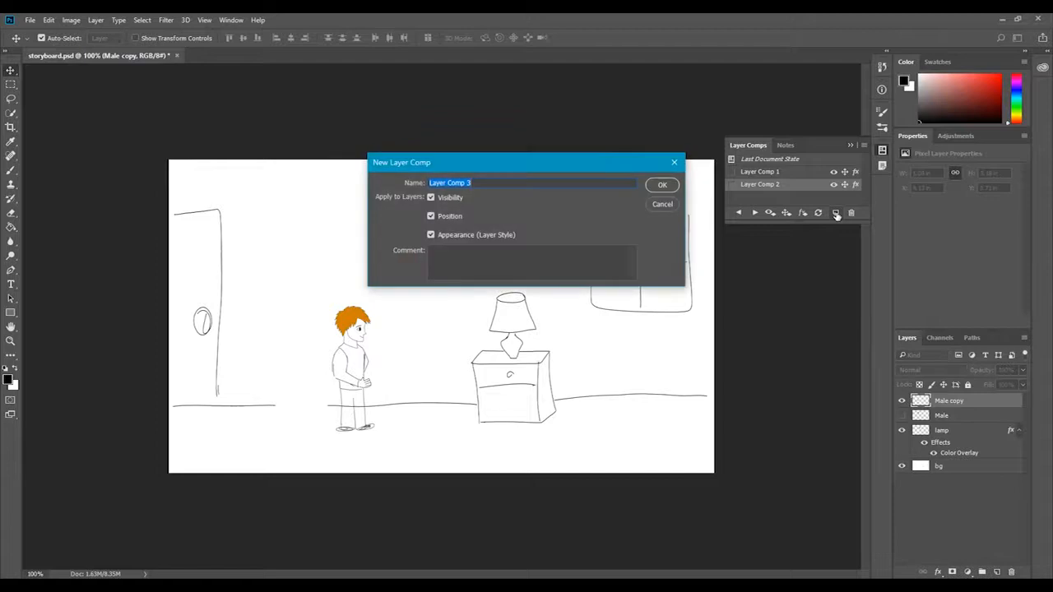
{"action": "left_click", "coordinate": [663, 185]}
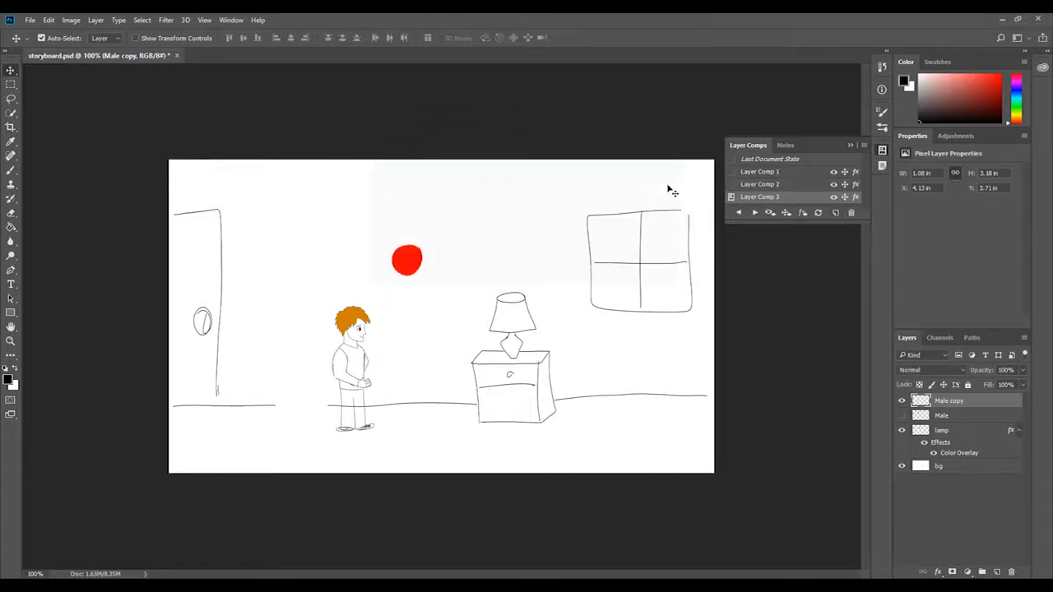
Go back to Layer Comp 1 and step forward through the three layer comps to preview the sequence.
{"action": "left_click", "coordinate": [738, 213]}
{"action": "left_click", "coordinate": [738, 213]}
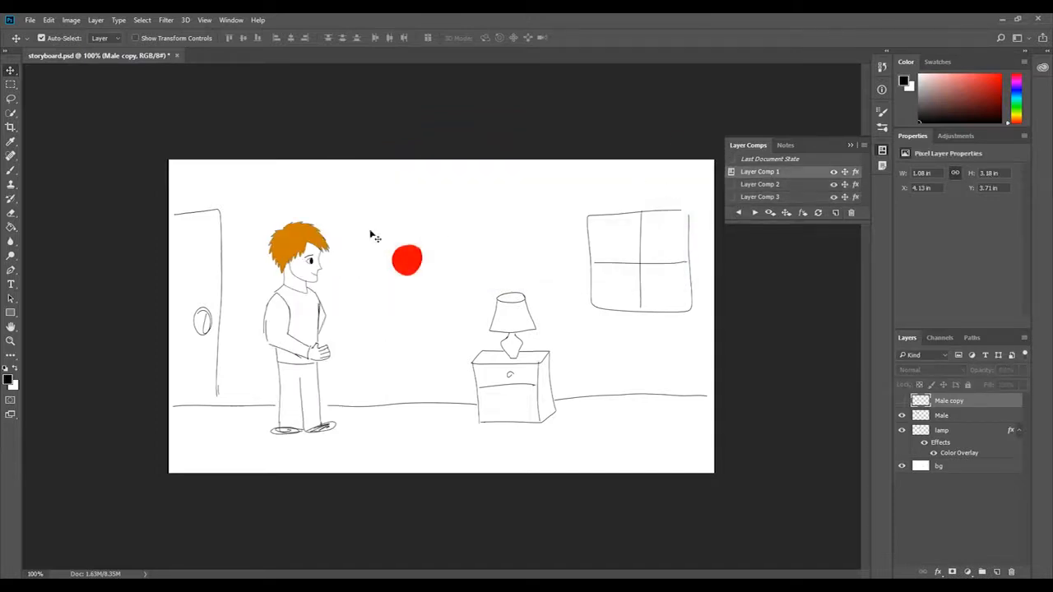
{"action": "left_click", "coordinate": [755, 213]}
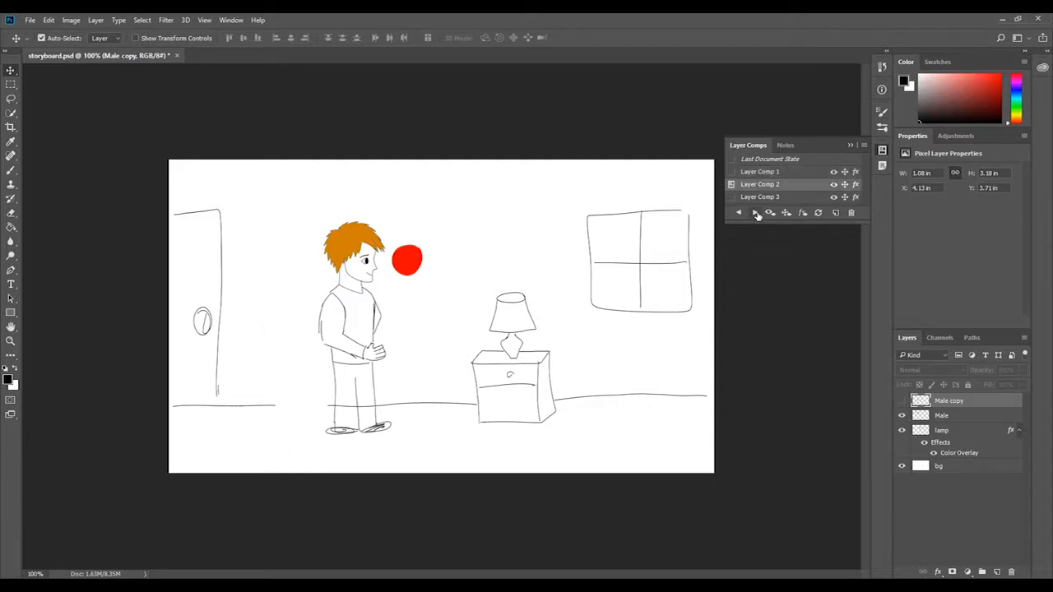
{"action": "left_click", "coordinate": [756, 214]}
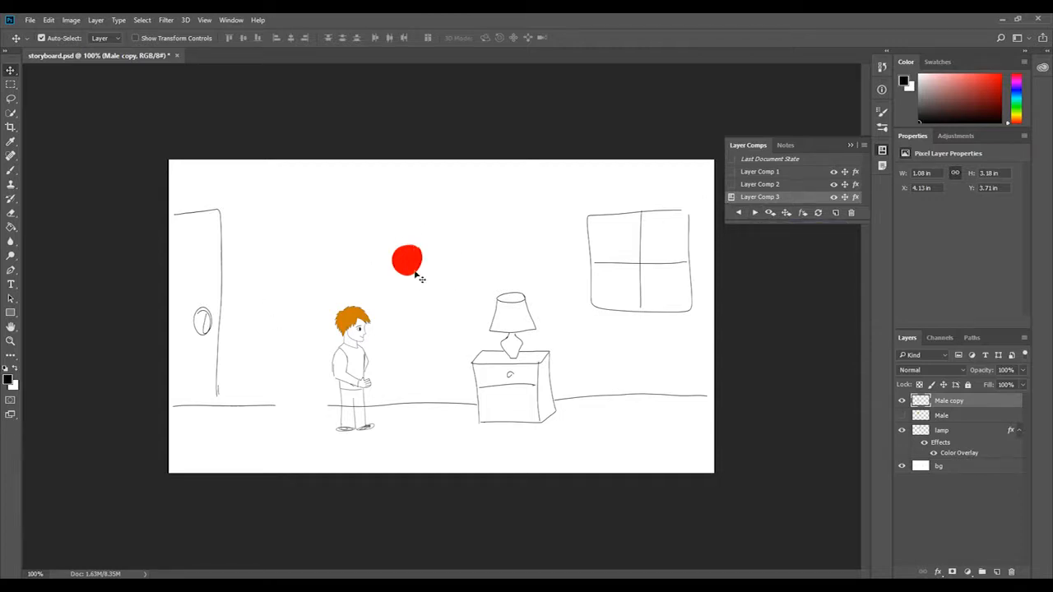
Change the Color Overlay of the lamp layer's round shape to bright green.
{"action": "left_click", "coordinate": [975, 431]}
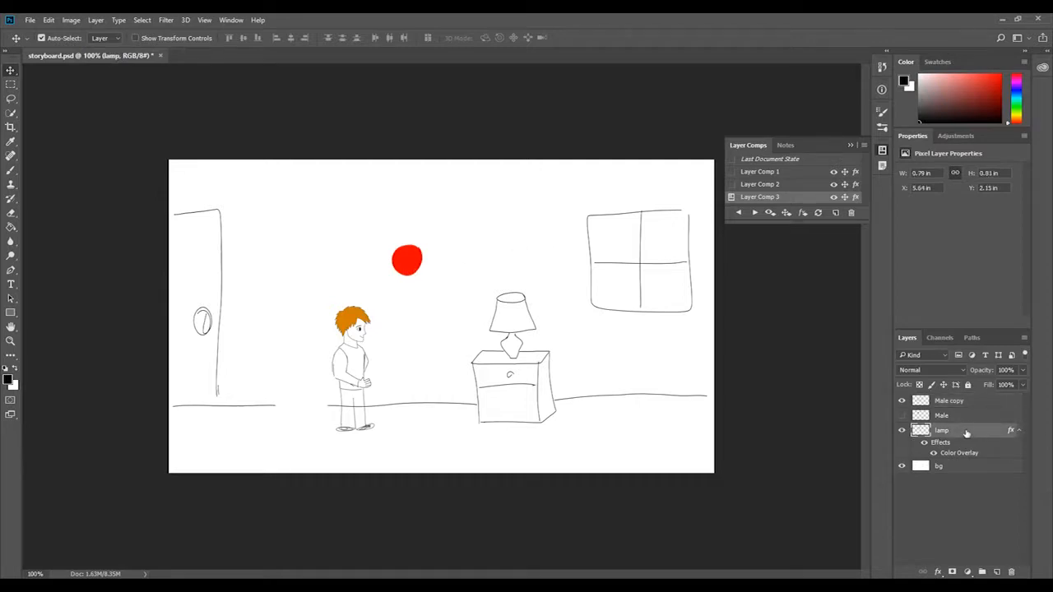
{"action": "double_click", "coordinate": [967, 432]}
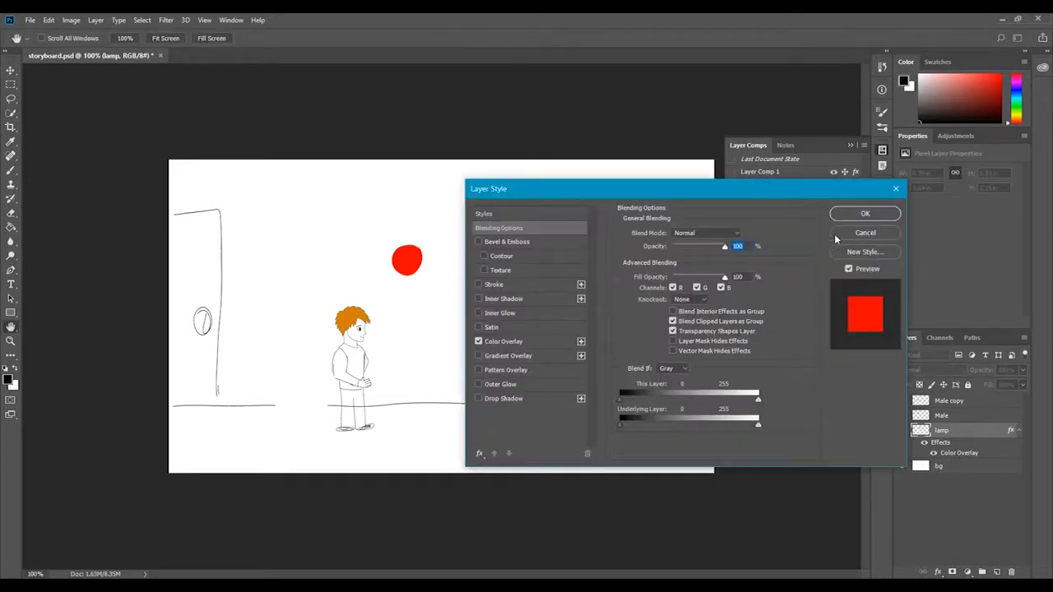
{"action": "left_click", "coordinate": [512, 341]}
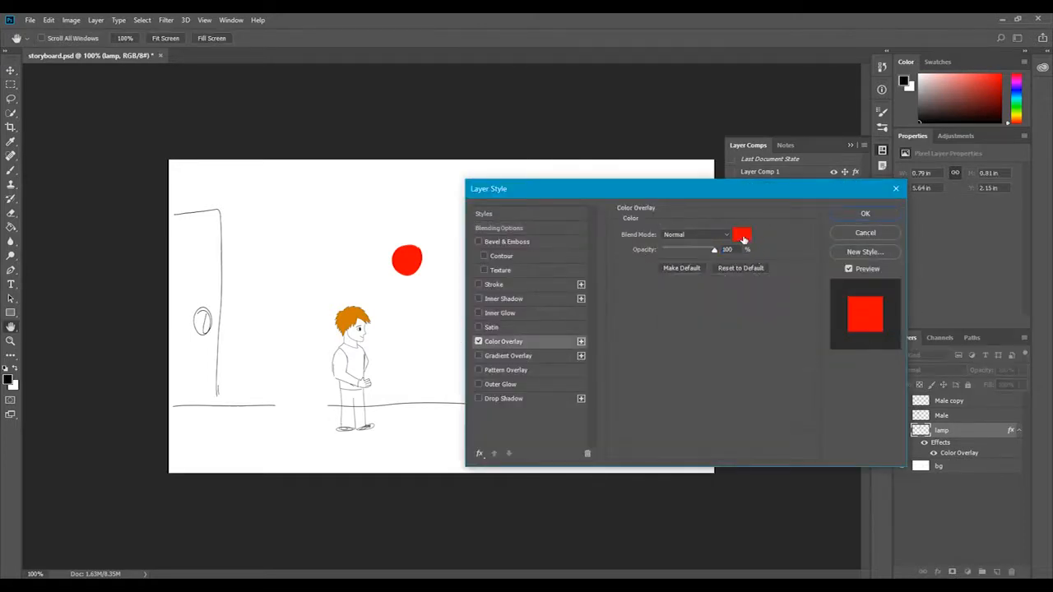
{"action": "left_click", "coordinate": [742, 232]}
{"action": "left_click_drag", "start_coordinate": [724, 247], "coordinate": [724, 315]}
{"action": "left_click", "coordinate": [823, 208]}
{"action": "left_click", "coordinate": [864, 213]}
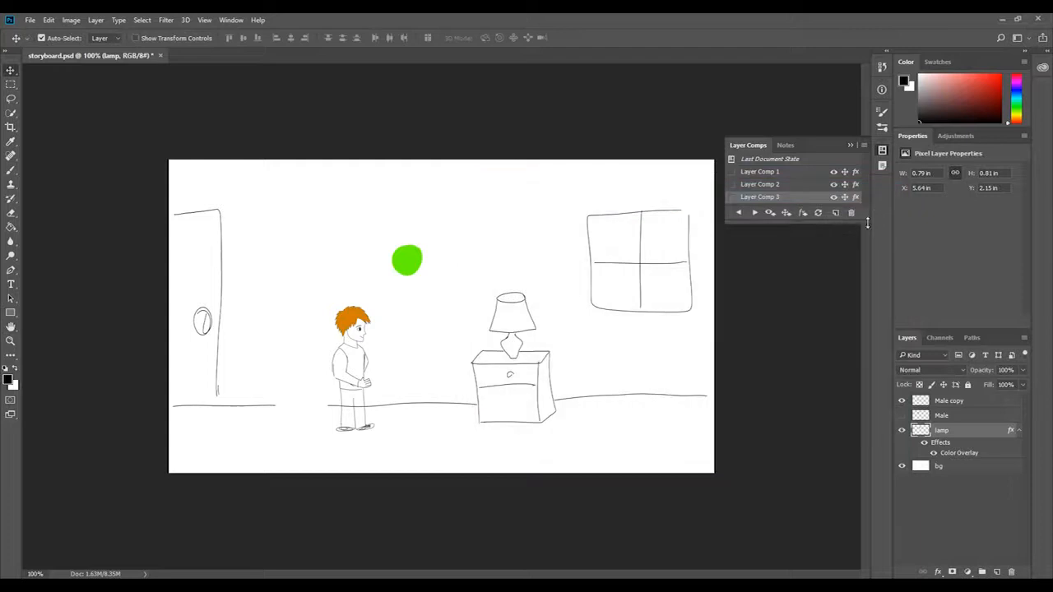
Save the scene with the green shape as a fourth layer comp, including visibility, position and appearance.
{"action": "left_click", "coordinate": [834, 213]}
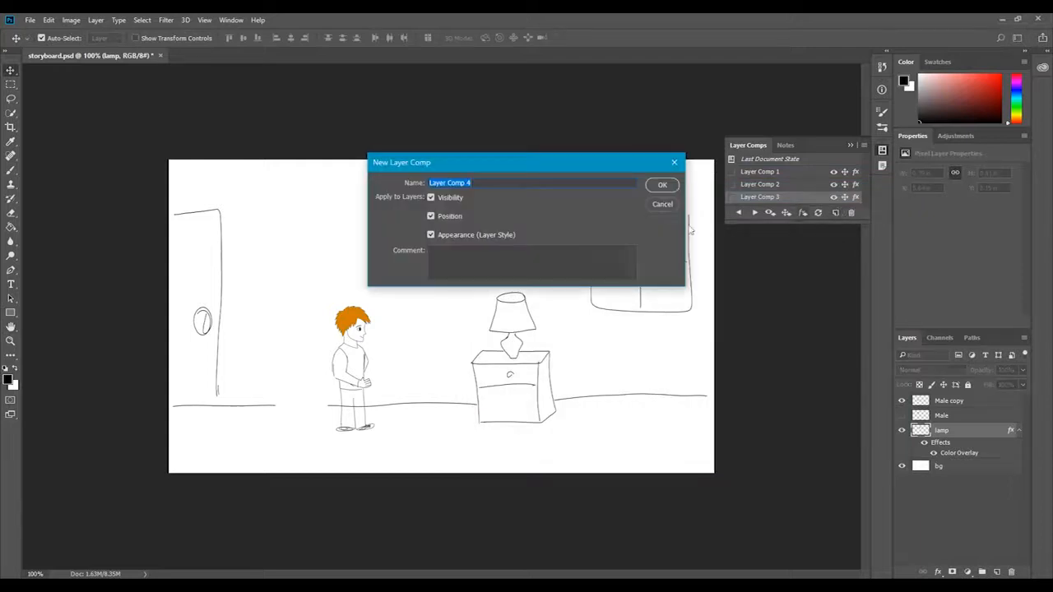
{"action": "left_click", "coordinate": [675, 185]}
Cycle through all four layer comps to preview the storyboard, ending on Layer Comp 4.
{"action": "left_click", "coordinate": [739, 214]}
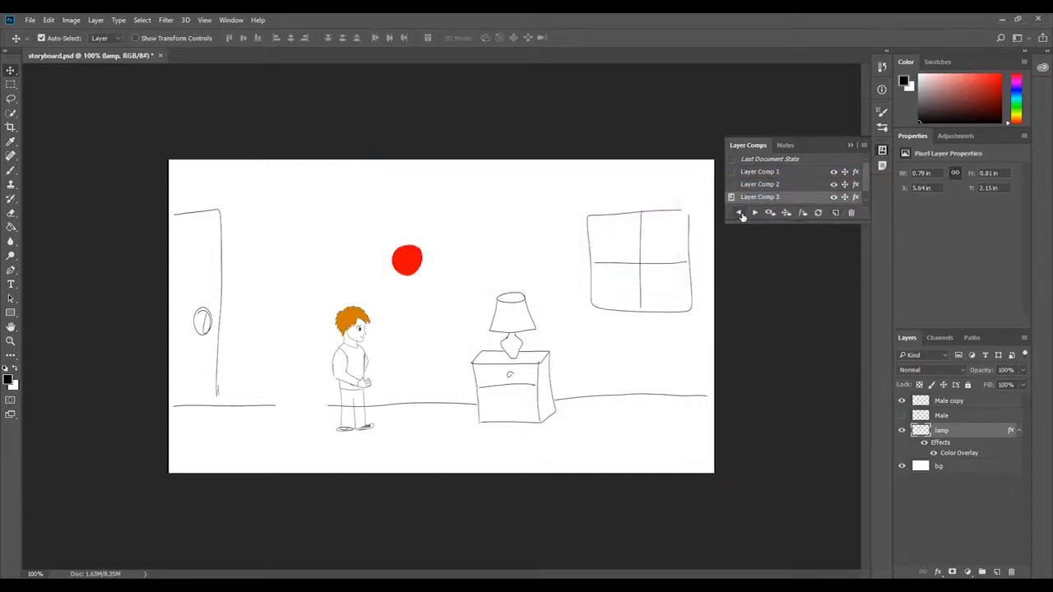
{"action": "left_click", "coordinate": [740, 213]}
{"action": "left_click", "coordinate": [740, 213]}
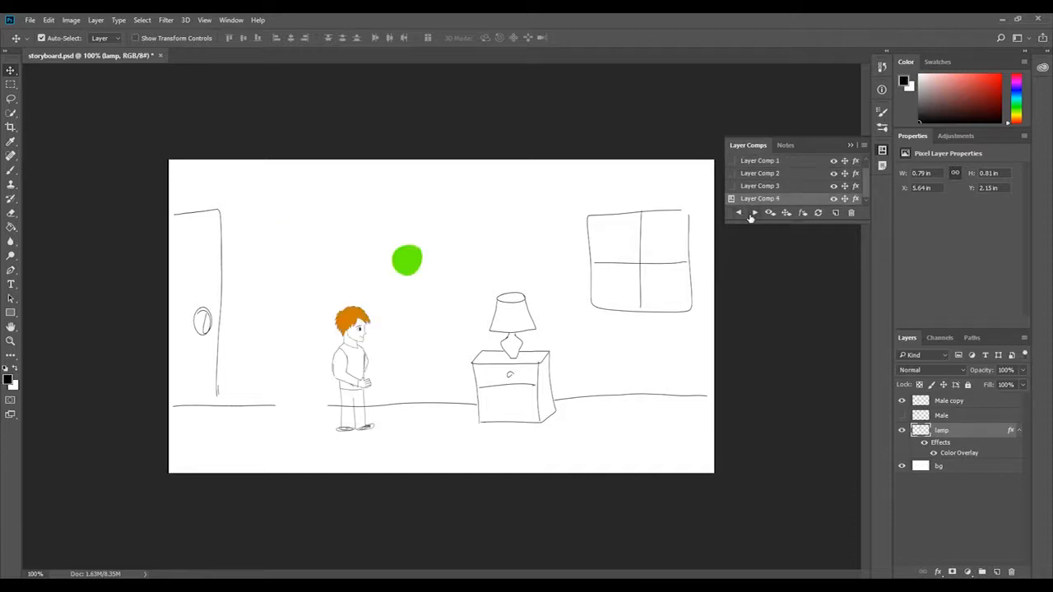
{"action": "left_click", "coordinate": [754, 213]}
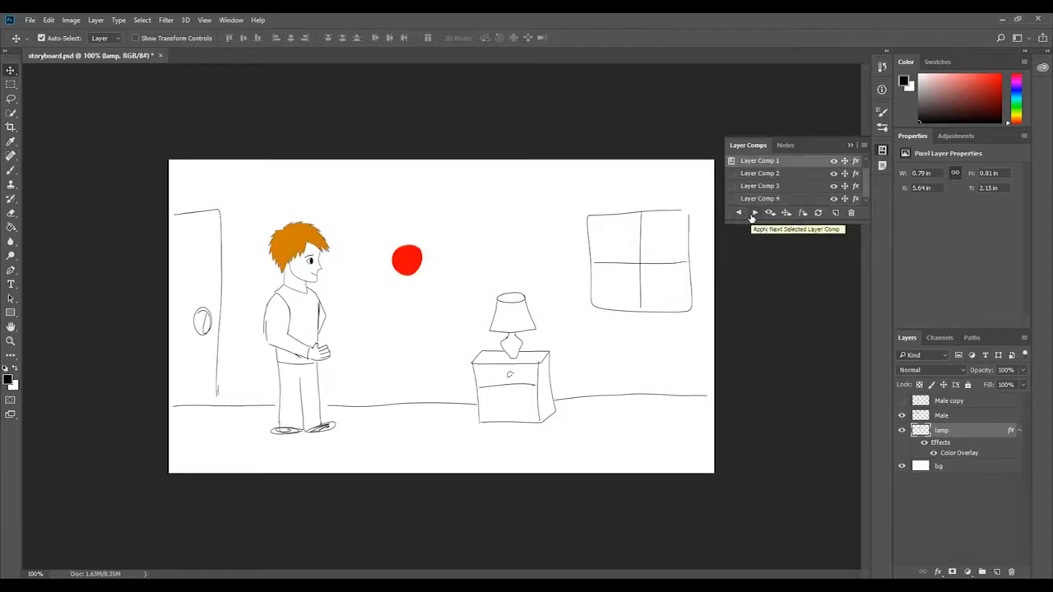
{"action": "left_click", "coordinate": [752, 214]}
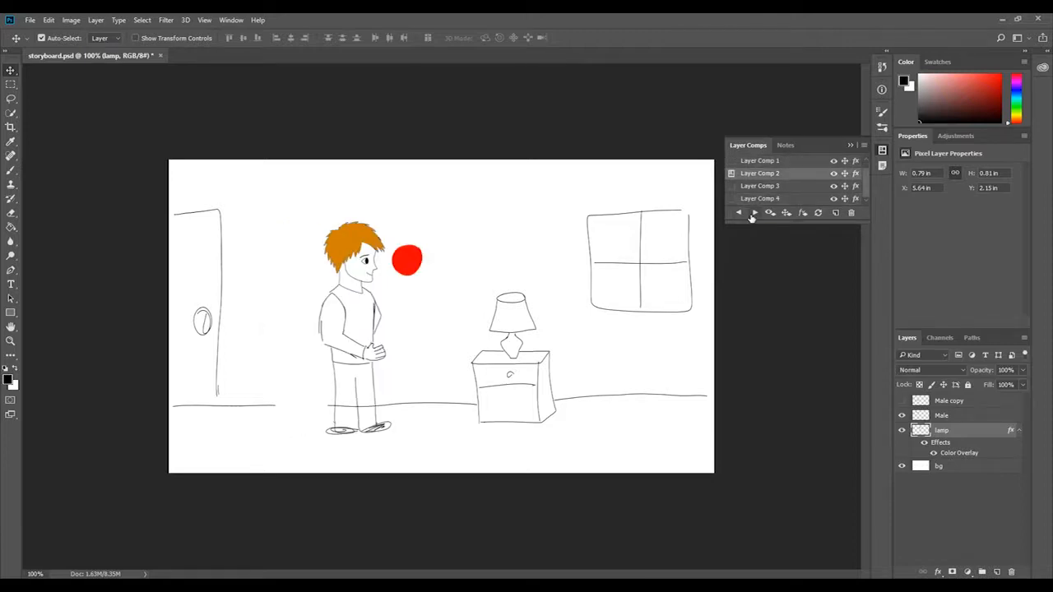
{"action": "left_click", "coordinate": [752, 215]}
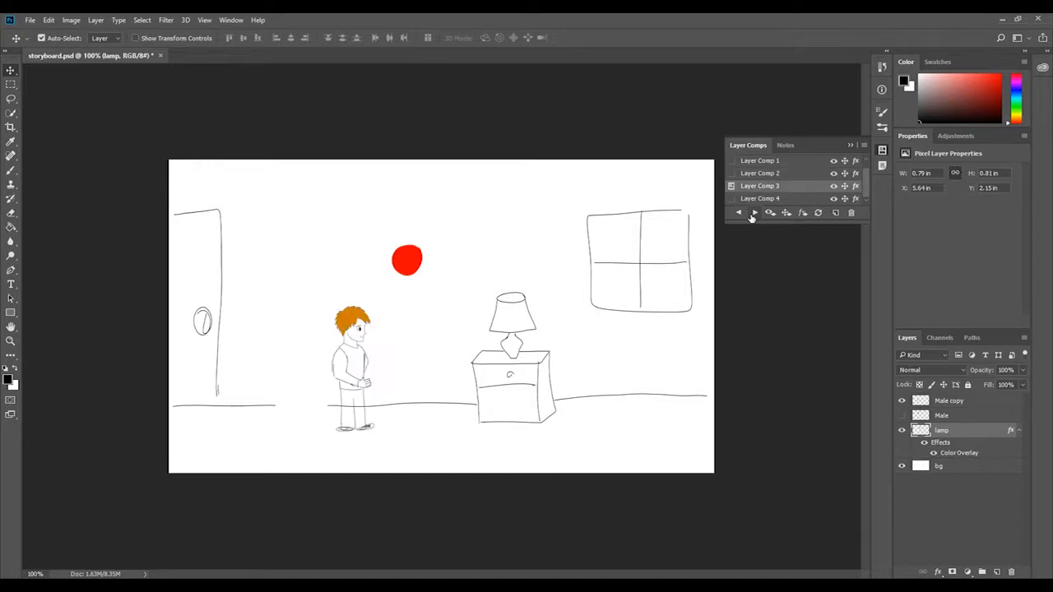
{"action": "left_click", "coordinate": [752, 215]}
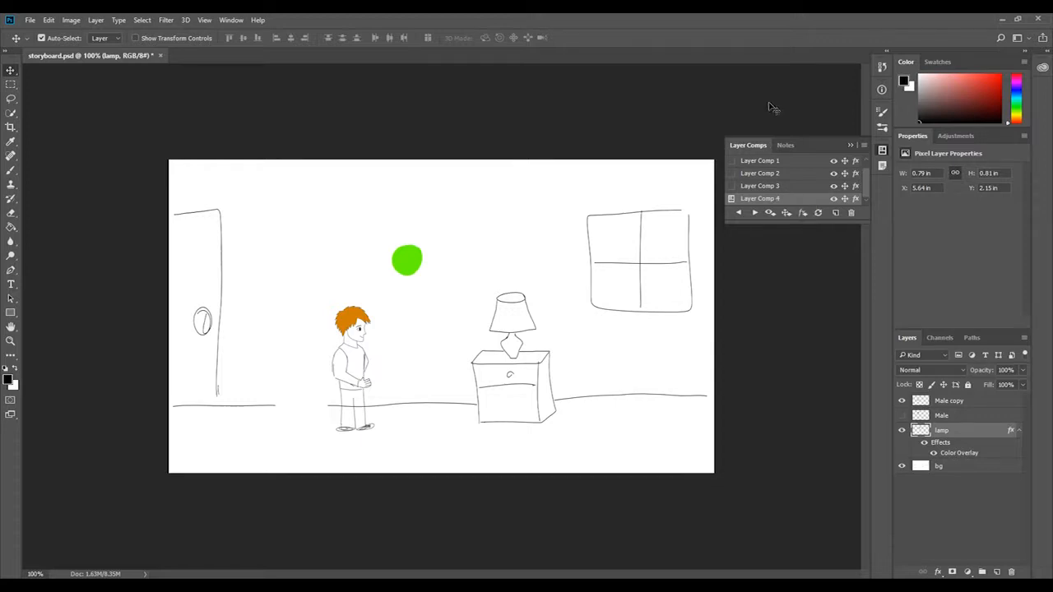
Start exporting the layer comps to JPEG files with the storyboard prefix and try running it with the preset destination folder.
{"action": "left_click", "coordinate": [31, 21]}
{"action": "mouse_move", "coordinate": [166, 198]}
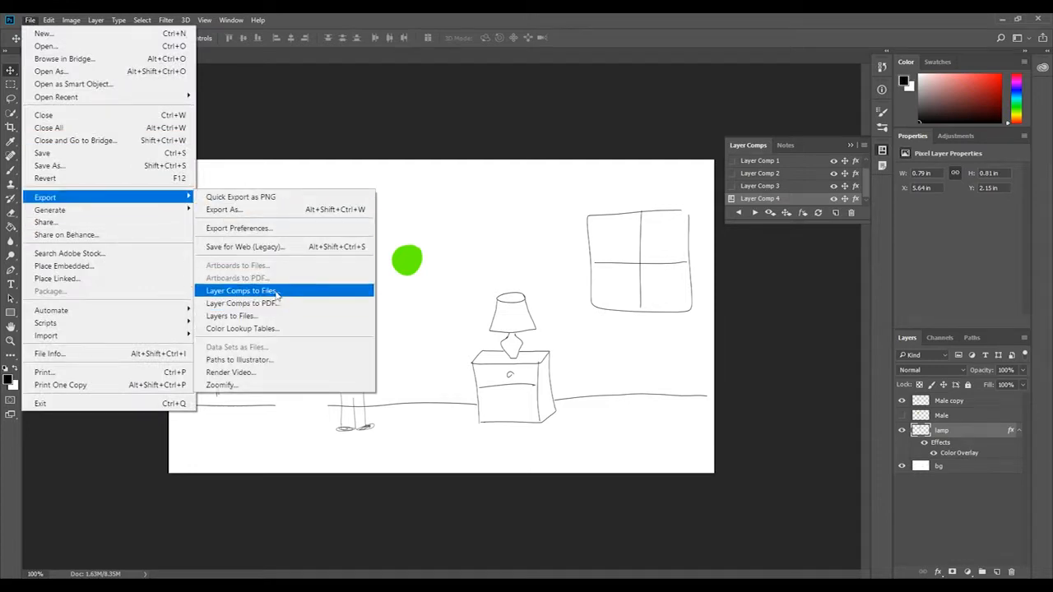
{"action": "left_click", "coordinate": [277, 292]}
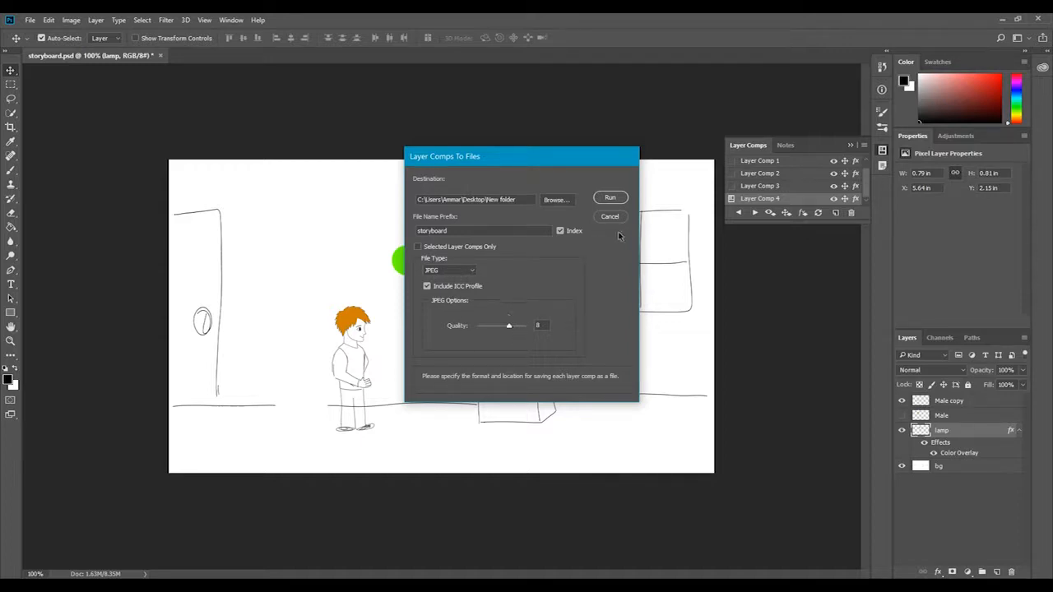
{"action": "left_click", "coordinate": [617, 198]}
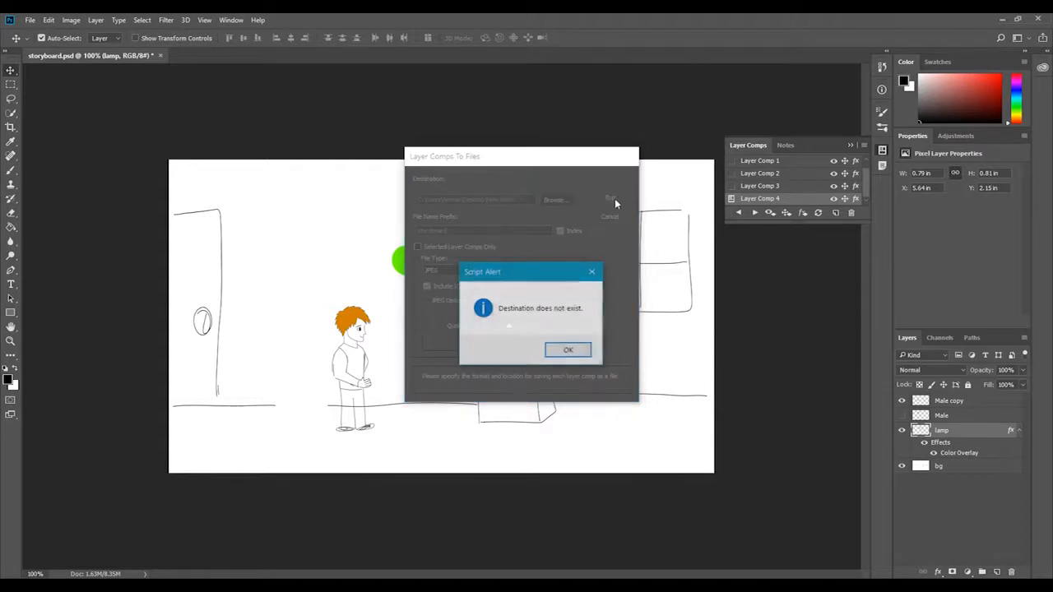
{"action": "left_click", "coordinate": [569, 351]}
{"action": "left_click_drag", "start_coordinate": [480, 230], "coordinate": [387, 239]}
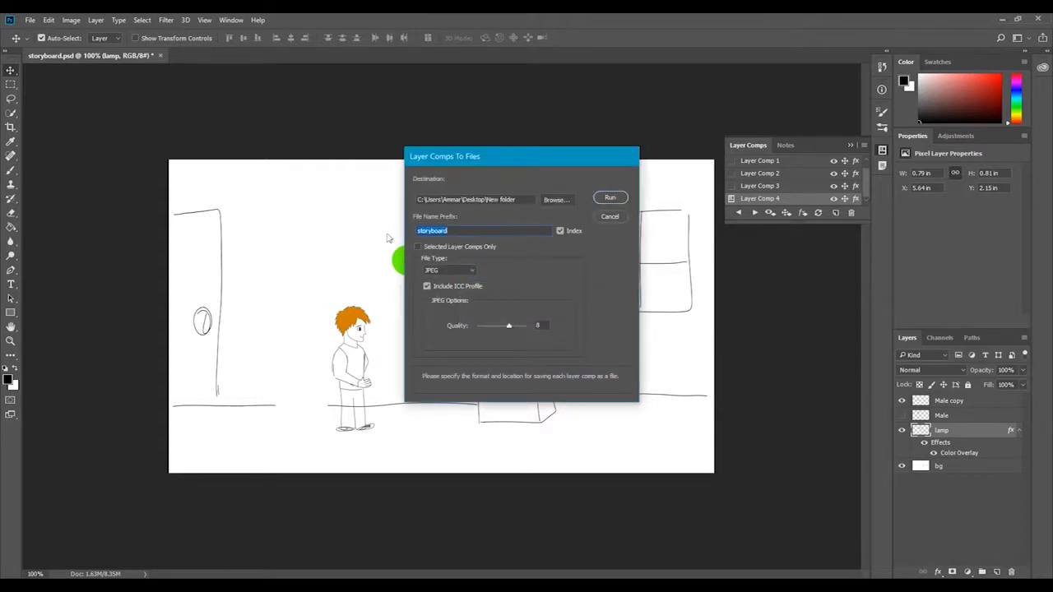
Create a folder named test on the Desktop as the destination and export all layer comps there as JPEG files.
{"action": "left_click", "coordinate": [566, 198]}
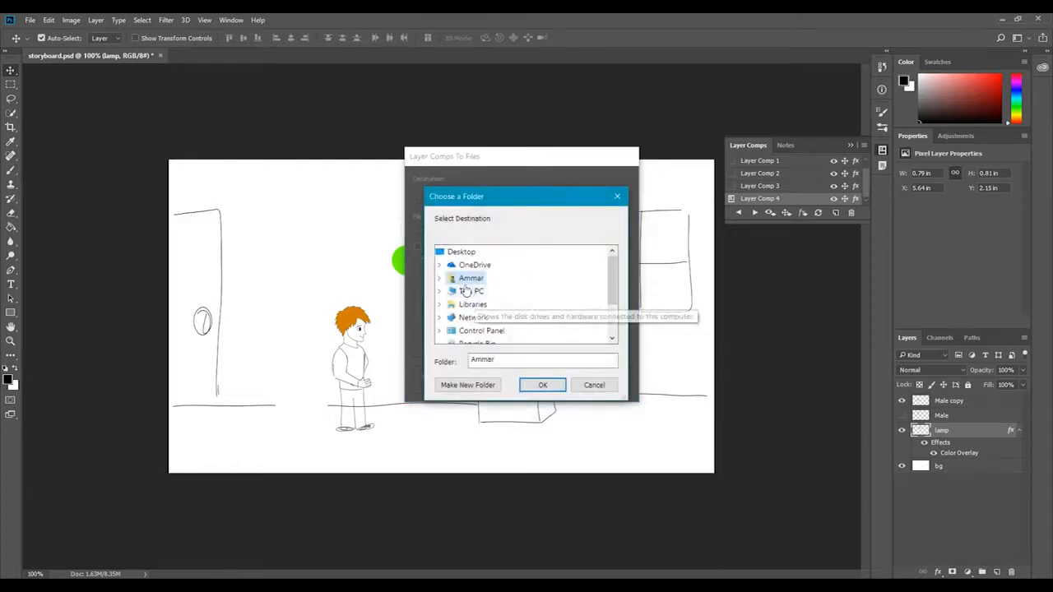
{"action": "scroll", "coordinate": [478, 284], "scroll_direction": "down", "scroll_amount": 1}
{"action": "scroll", "coordinate": [475, 283], "scroll_direction": "down", "scroll_amount": 1}
{"action": "scroll", "coordinate": [476, 280], "scroll_direction": "up", "scroll_amount": 2}
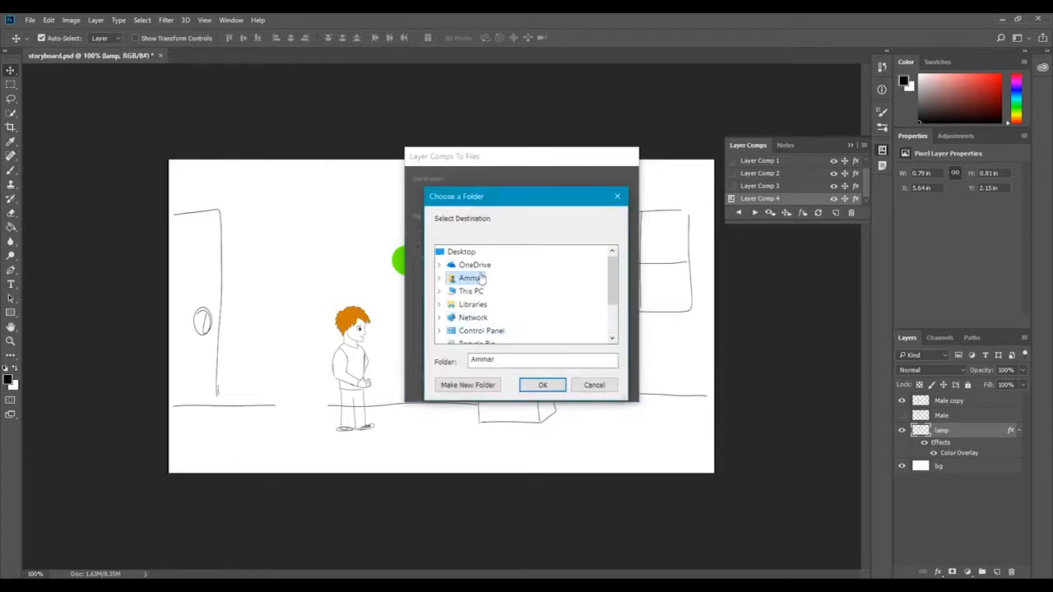
{"action": "left_click", "coordinate": [467, 385]}
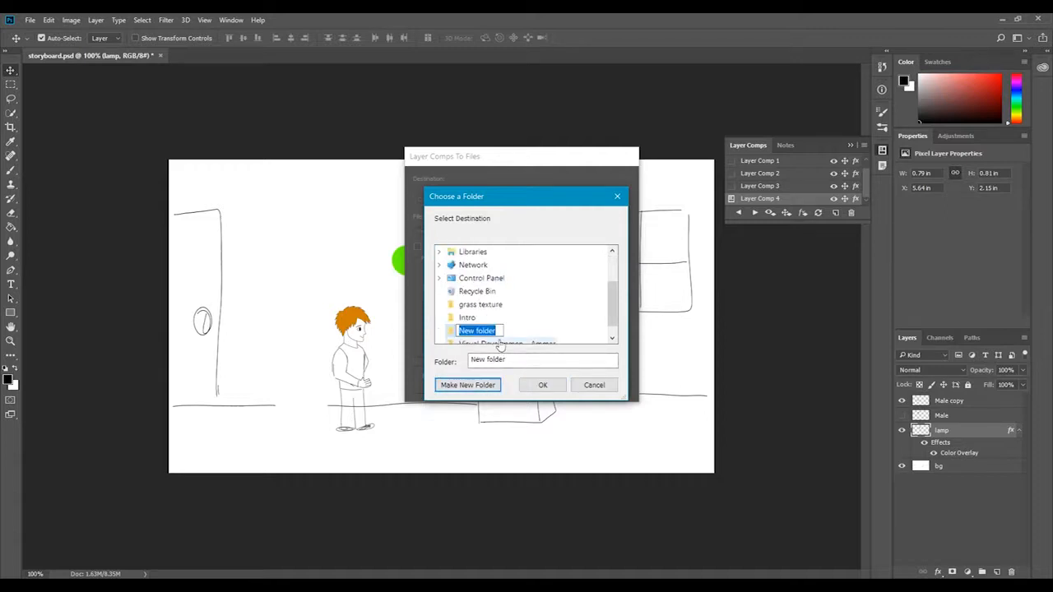
{"action": "type", "text": "test"}
{"action": "key", "text": "Return"}
{"action": "left_click", "coordinate": [543, 385]}
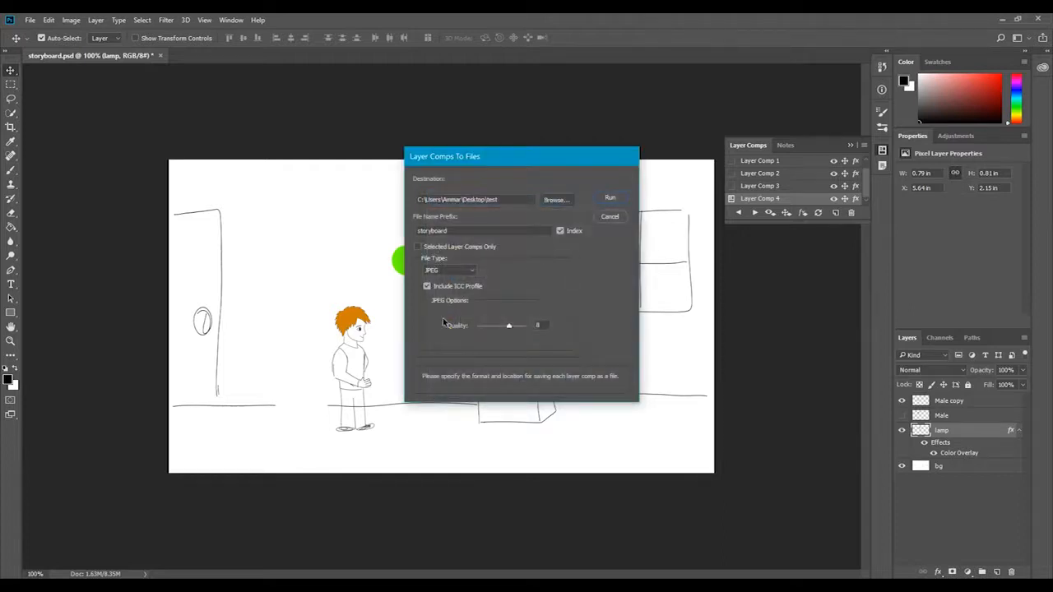
{"action": "left_click", "coordinate": [611, 199]}
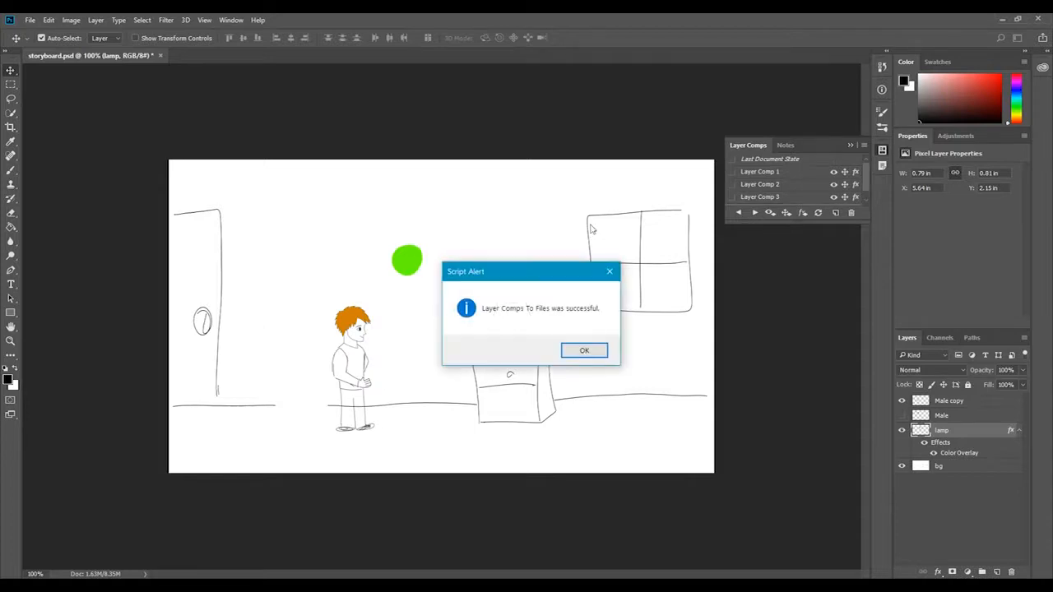
{"action": "left_click", "coordinate": [586, 350]}
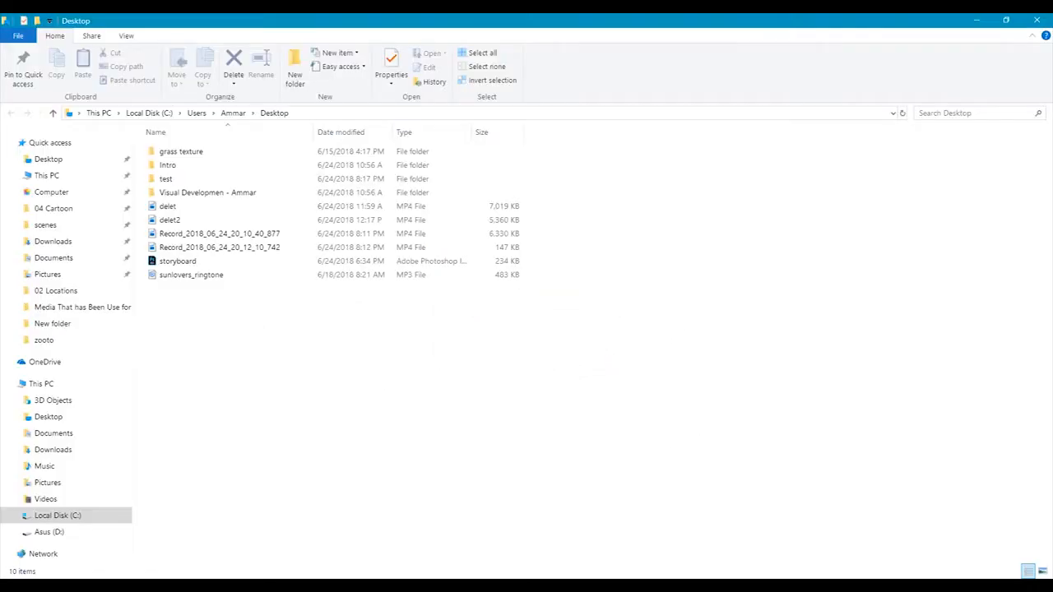
Switch to File Explorer, open the test folder, and flip through the exported storyboard images in Photos before returning to Photoshop.
{"action": "double_click", "coordinate": [224, 178]}
{"action": "left_click", "coordinate": [204, 145]}
{"action": "double_click", "coordinate": [204, 145]}
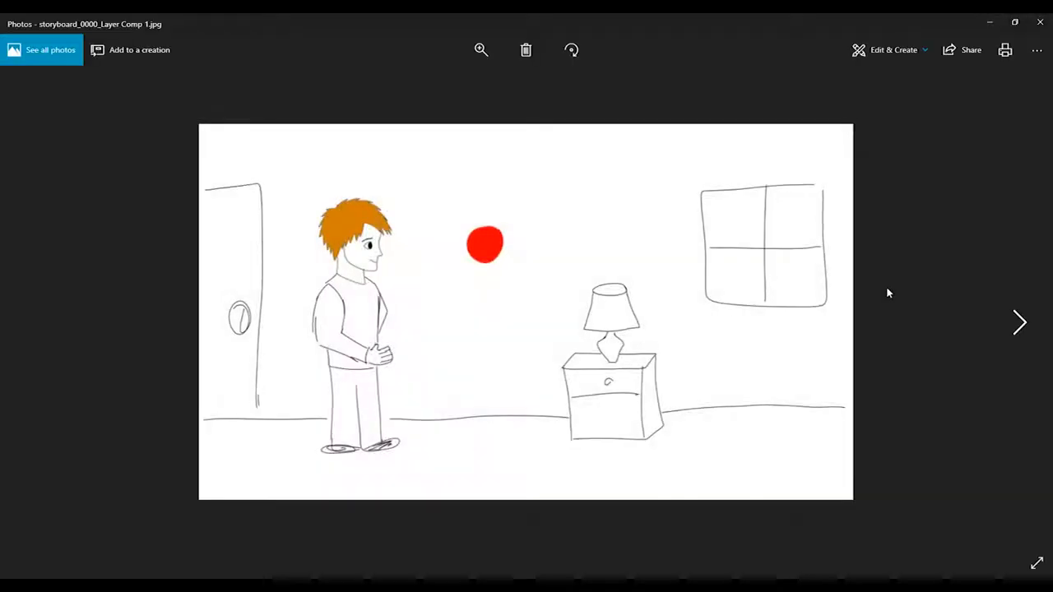
{"action": "key", "text": "Right"}
{"action": "key", "text": "Right"}
{"action": "key", "text": "Right"}
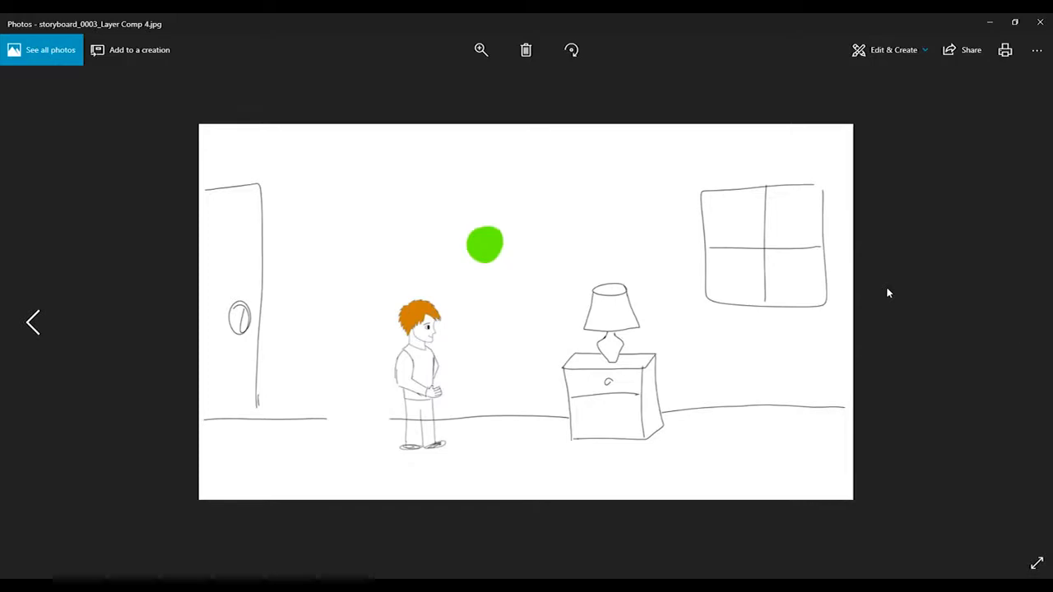
{"action": "key", "text": "Left"}
{"action": "key", "text": "Left"}
{"action": "key", "text": "Left"}
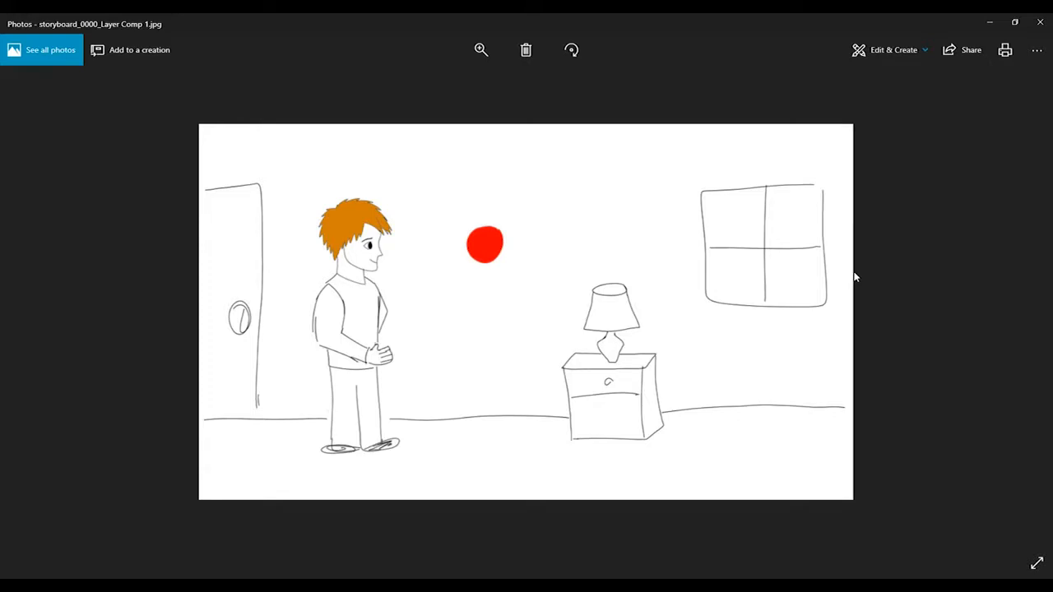
{"action": "key", "text": "Right"}
{"action": "key", "text": "Right"}
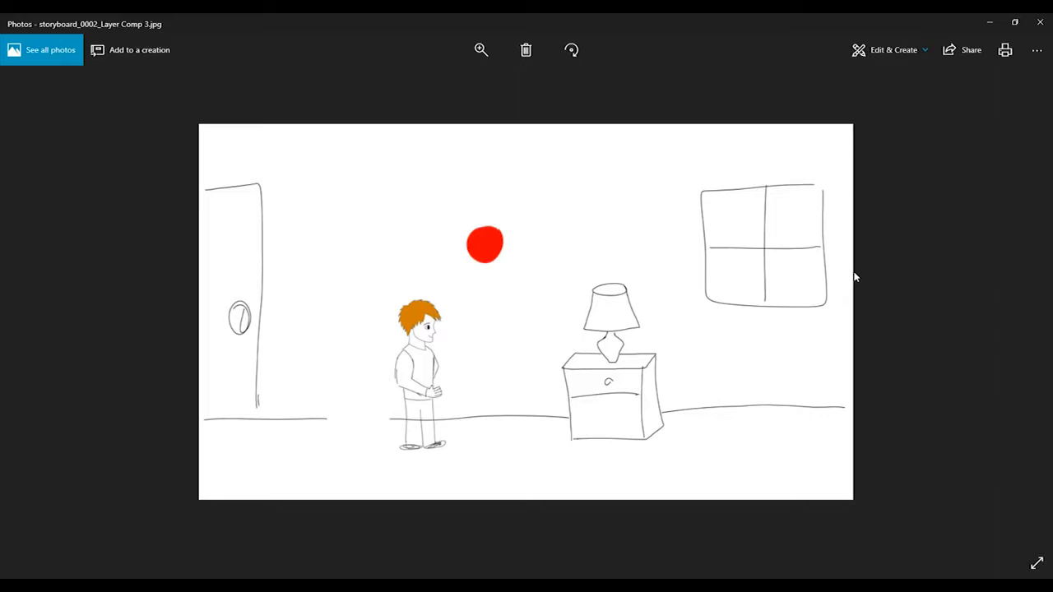
{"action": "left_click", "coordinate": [1041, 27]}
{"action": "left_click", "coordinate": [541, 538]}
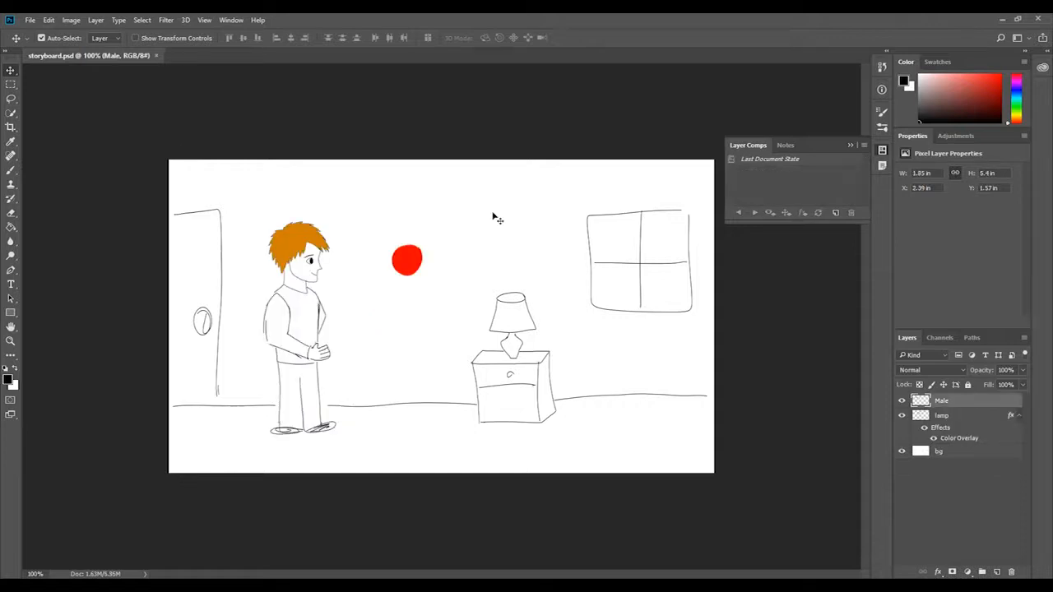
Collapse the Layer Comps panel and show the Timeline panel.
{"action": "left_click", "coordinate": [851, 146]}
{"action": "left_click", "coordinate": [232, 20]}
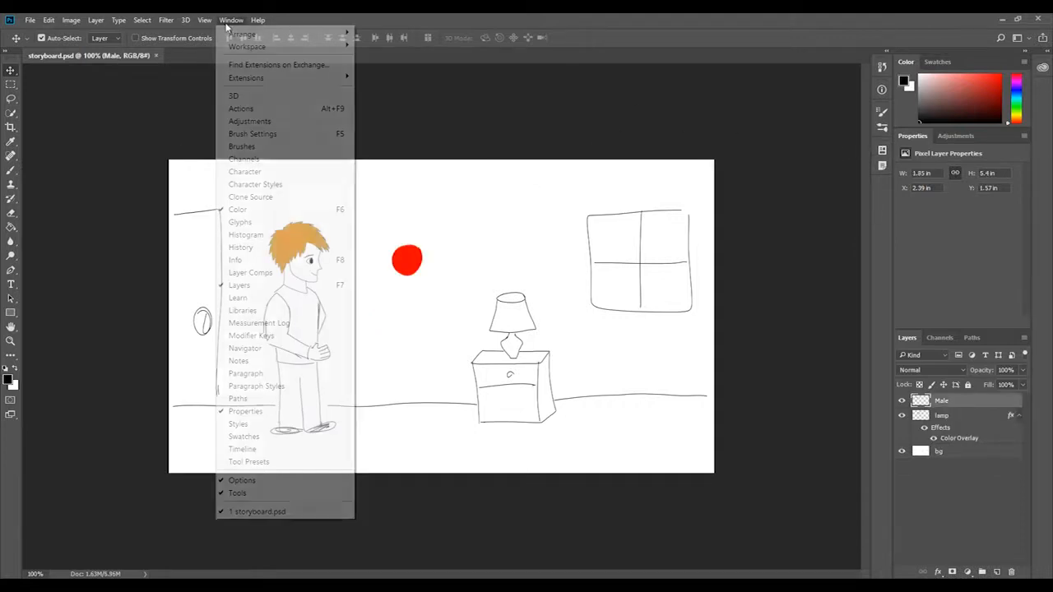
{"action": "left_click", "coordinate": [306, 449]}
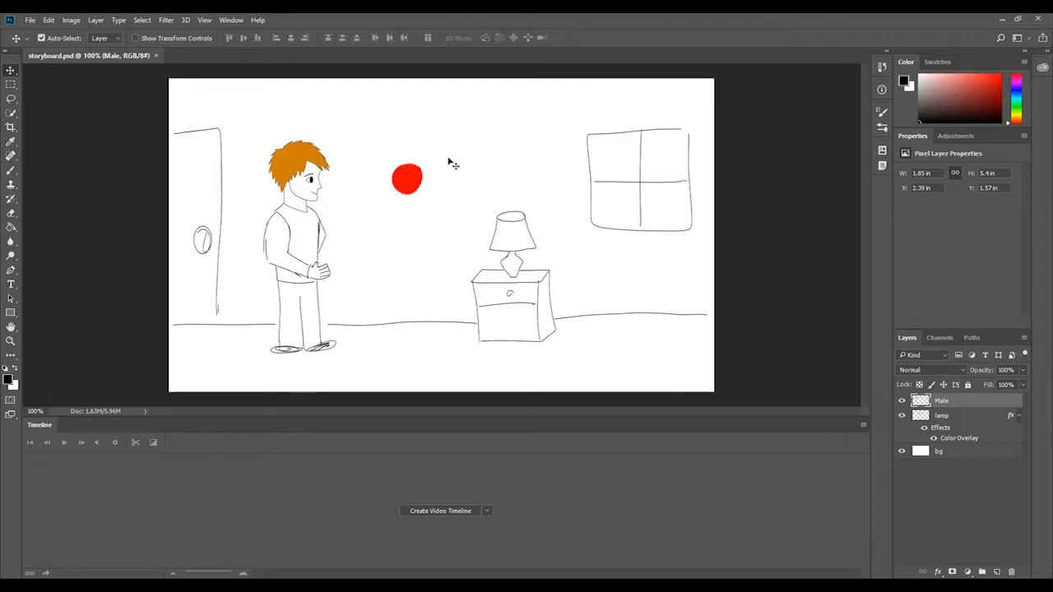
Convert the Male layer to a Smart Object.
{"action": "left_click", "coordinate": [95, 20]}
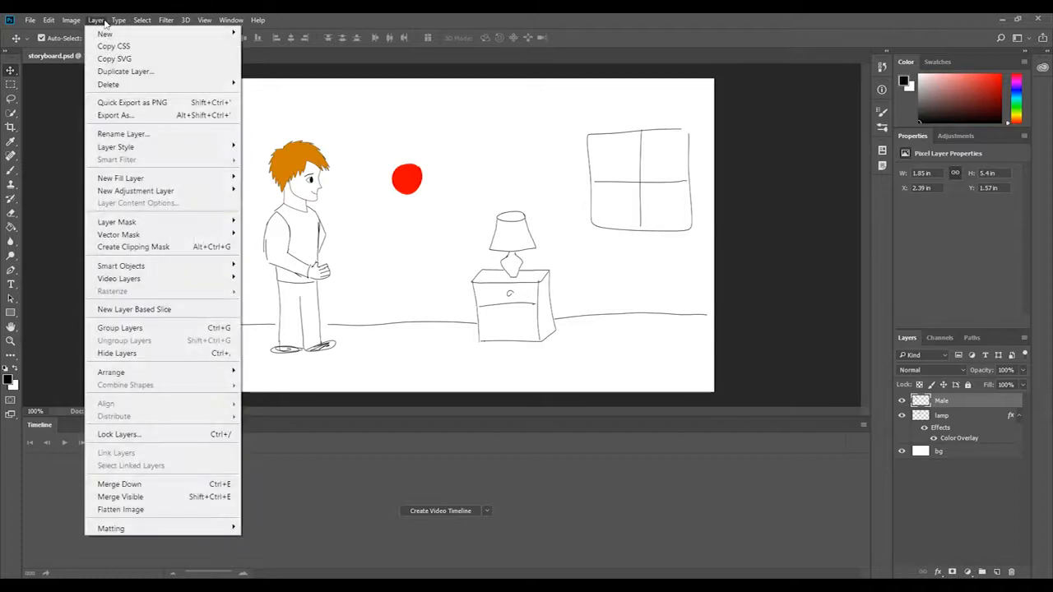
{"action": "mouse_move", "coordinate": [164, 266]}
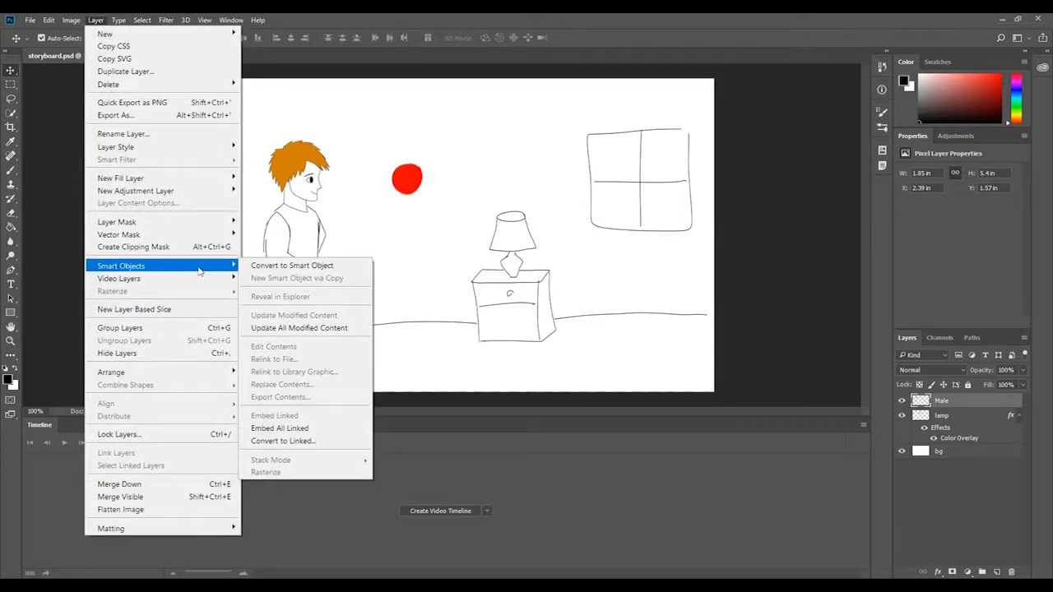
{"action": "left_click", "coordinate": [305, 274]}
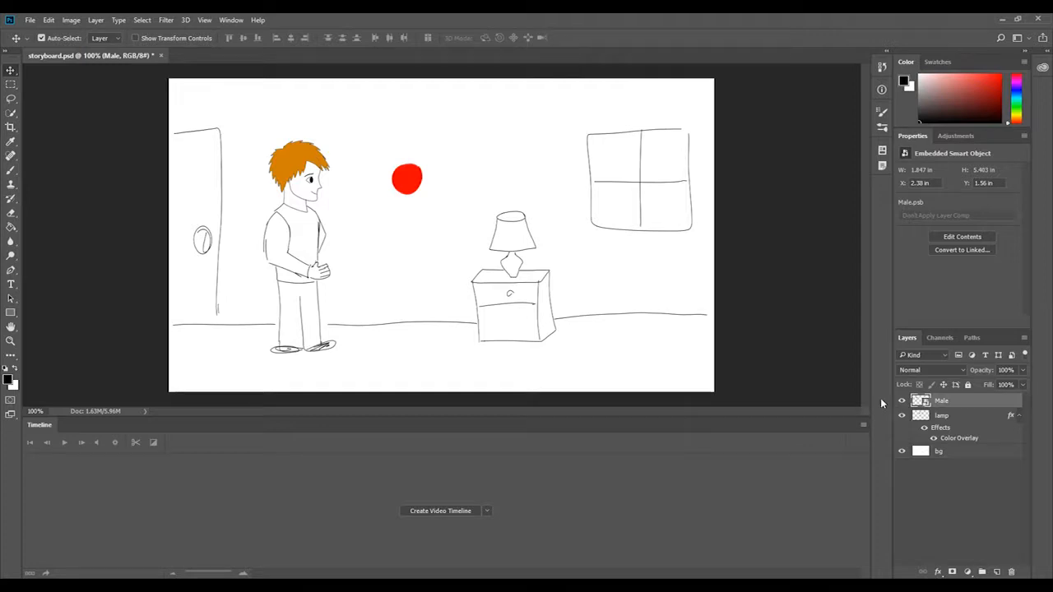
Create a video timeline and add a Transform keyframe for the Male layer at 0:00:00:00.
{"action": "left_click", "coordinate": [455, 511]}
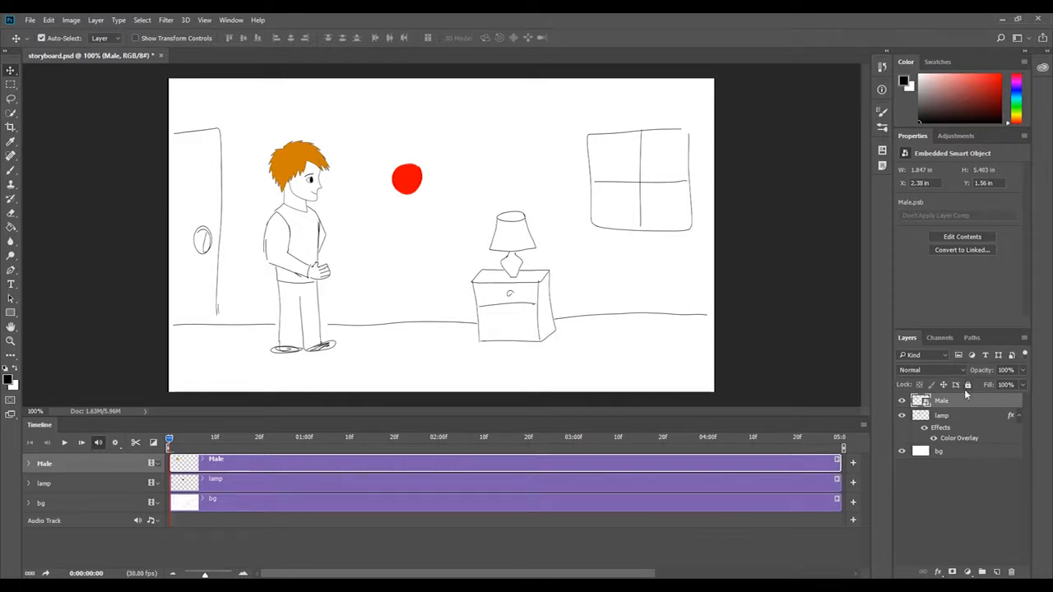
{"action": "mouse_move", "coordinate": [947, 399]}
{"action": "left_mouse_down"}
{"action": "mouse_move", "coordinate": [952, 437]}
{"action": "mouse_move", "coordinate": [946, 394]}
{"action": "left_mouse_up"}
{"action": "left_click", "coordinate": [28, 464]}
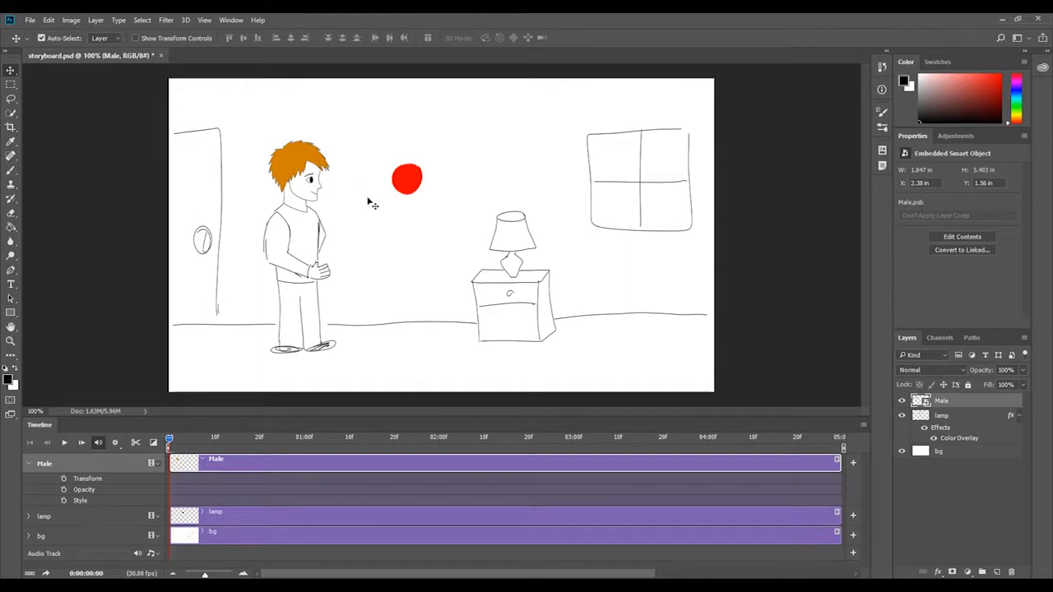
{"action": "left_click", "coordinate": [63, 479]}
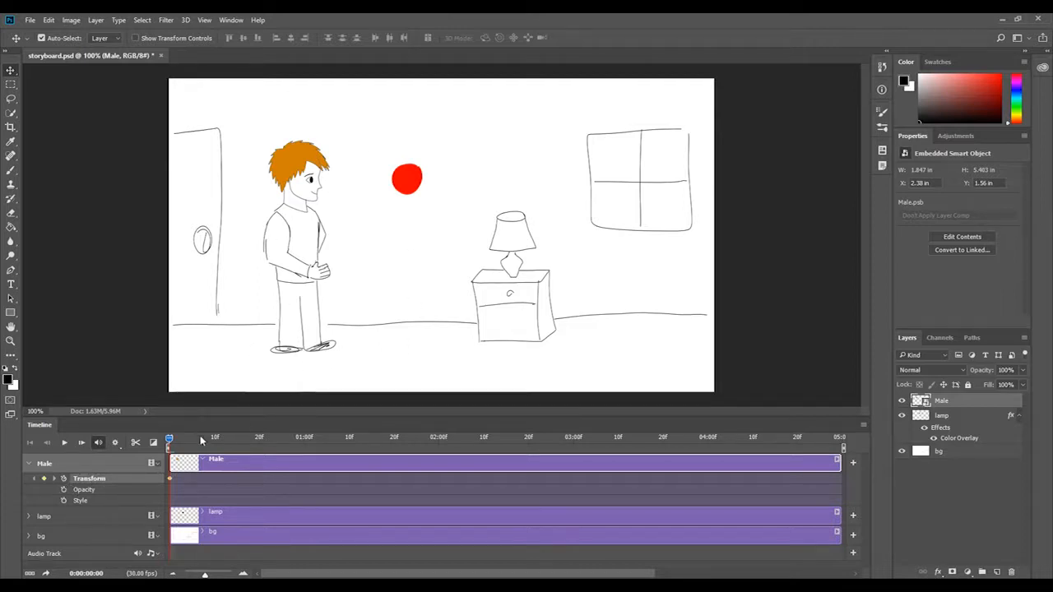
At 0:00:00:26, move the Male figure right toward the red ball to about X 3.91 in, Y 1.44 in, adding a second Transform keyframe.
{"action": "left_click_drag", "start_coordinate": [169, 440], "coordinate": [285, 456]}
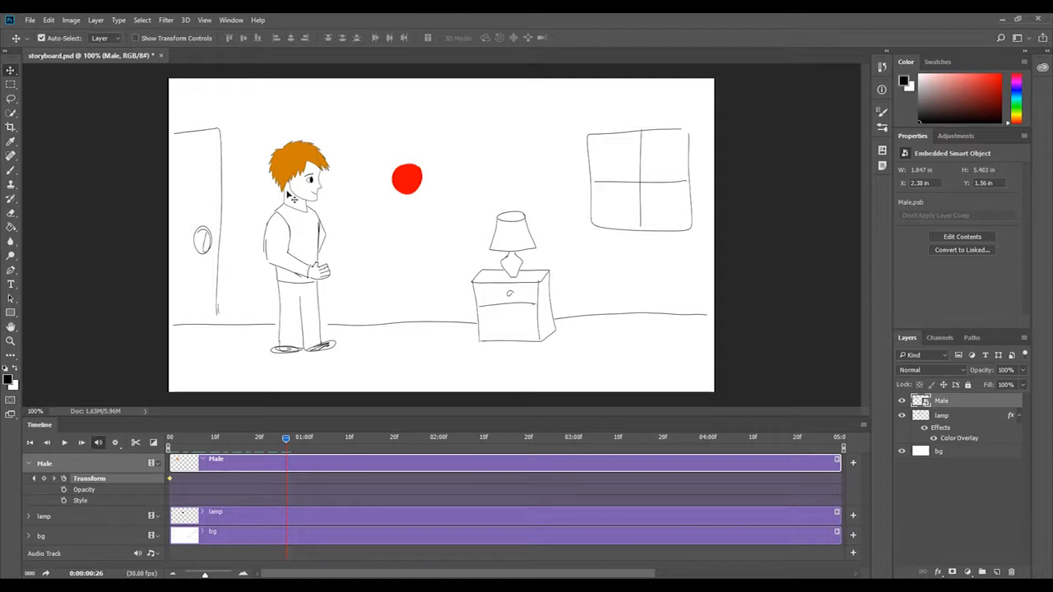
{"action": "key", "text": "ctrl+t"}
{"action": "left_click_drag", "start_coordinate": [316, 237], "coordinate": [378, 236]}
{"action": "left_click", "coordinate": [401, 37]}
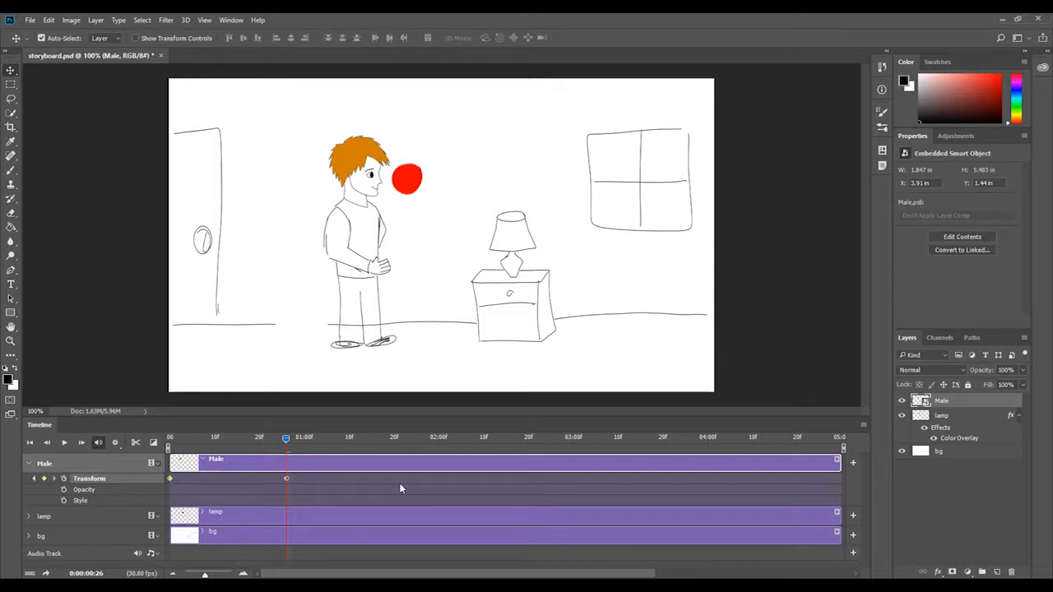
Play the Male figure's movement from the start of the timeline and return the playhead to the beginning.
{"action": "left_click_drag", "start_coordinate": [293, 447], "coordinate": [122, 446]}
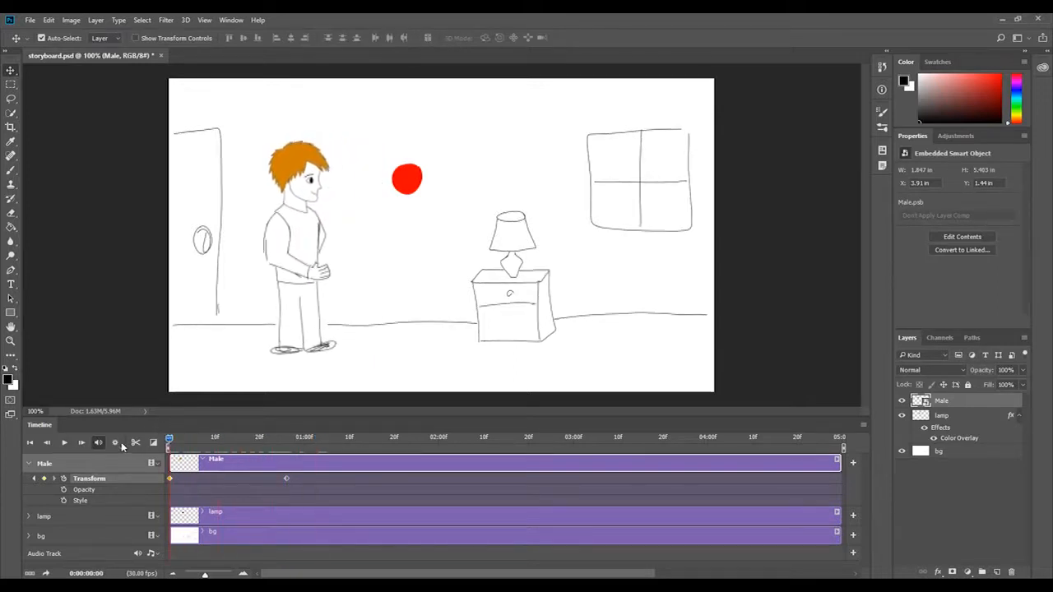
{"action": "left_click", "coordinate": [65, 443]}
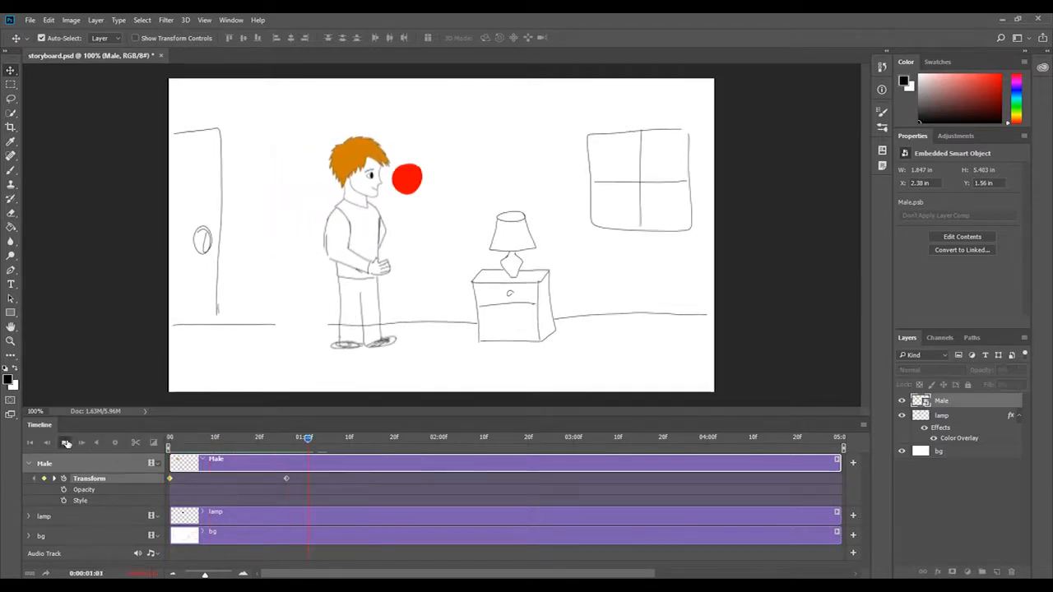
{"action": "left_click_drag", "start_coordinate": [310, 439], "coordinate": [161, 440]}
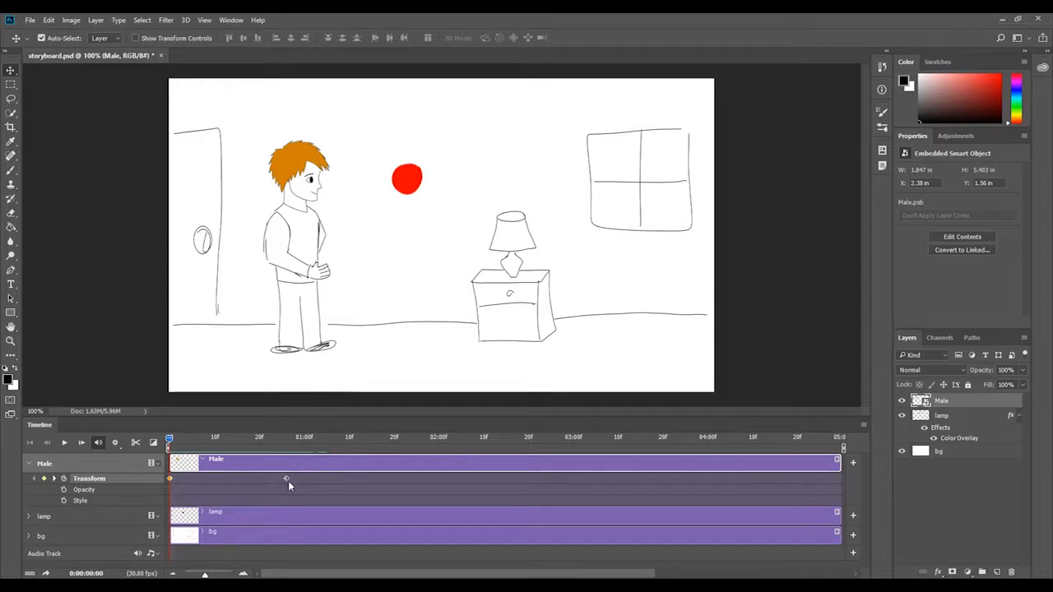
Move the Male layer's second Transform keyframe earlier to about frame 15, preview the faster movement, and return the playhead to the start.
{"action": "left_click_drag", "start_coordinate": [287, 479], "coordinate": [236, 470]}
{"action": "left_click", "coordinate": [64, 442]}
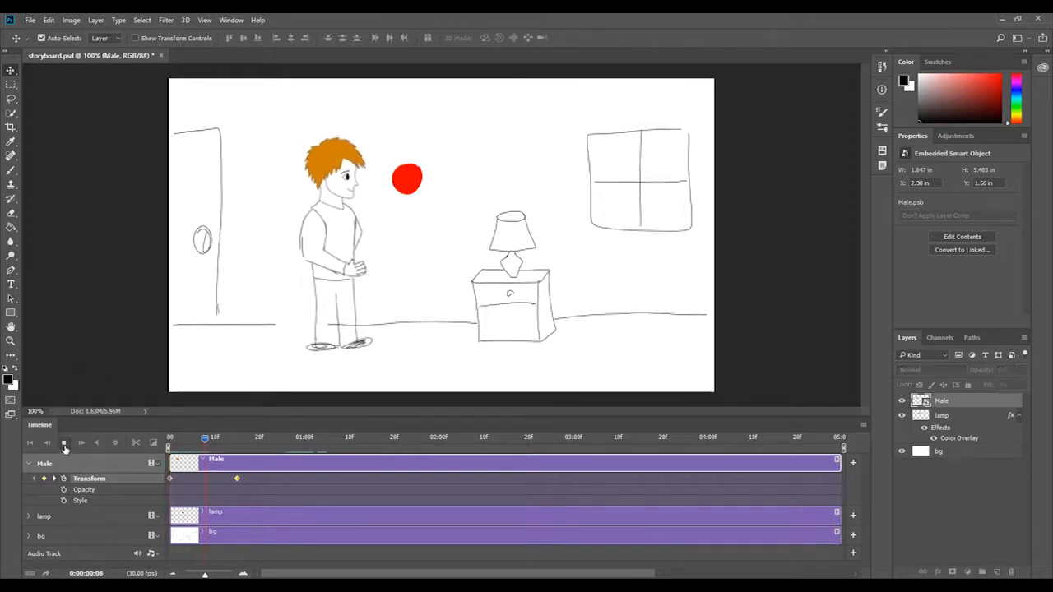
{"action": "left_click", "coordinate": [64, 445]}
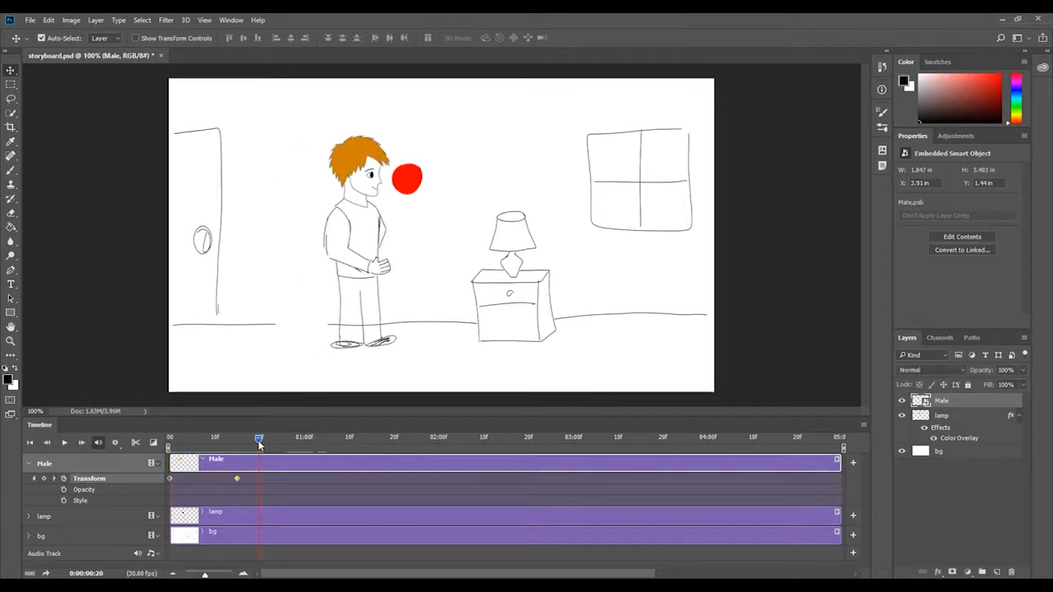
{"action": "left_click_drag", "start_coordinate": [259, 442], "coordinate": [165, 441]}
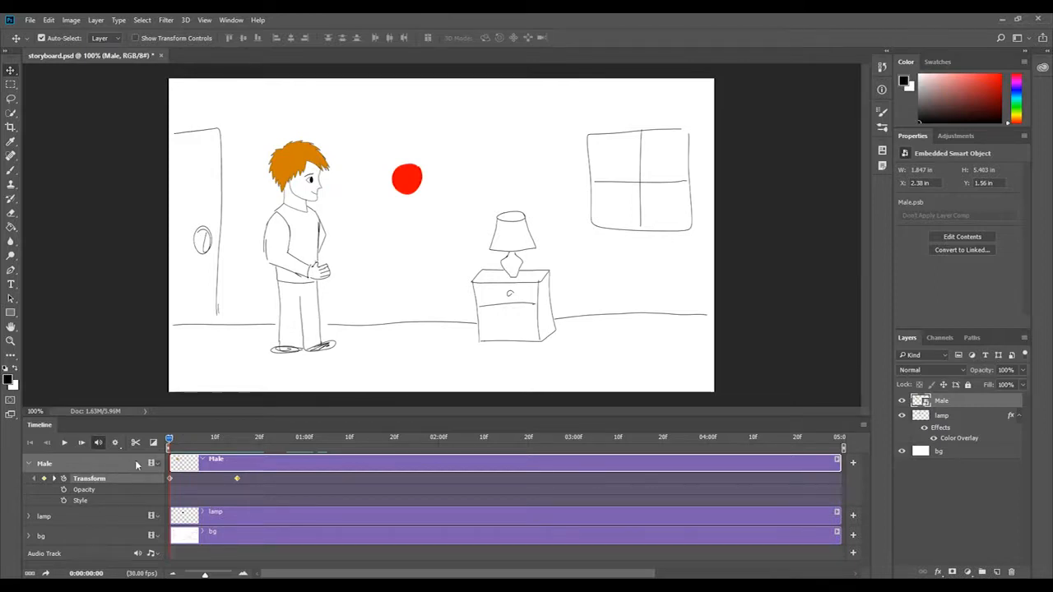
Copy the Male layer's first Transform keyframe and paste it at 0:00:01:02.
{"action": "left_click", "coordinate": [170, 478]}
{"action": "left_click", "coordinate": [864, 424]}
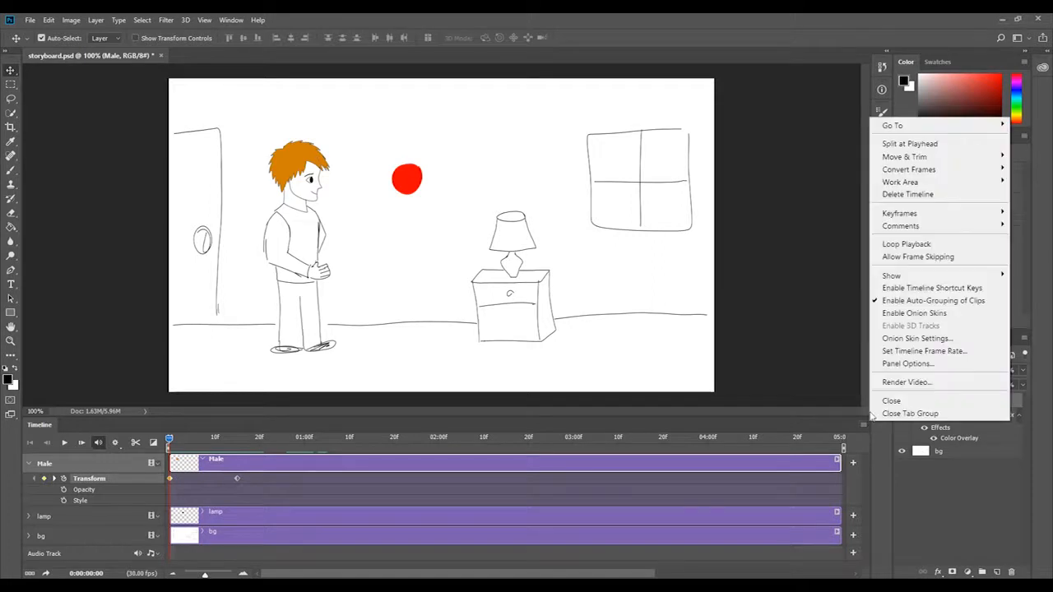
{"action": "mouse_move", "coordinate": [901, 214]}
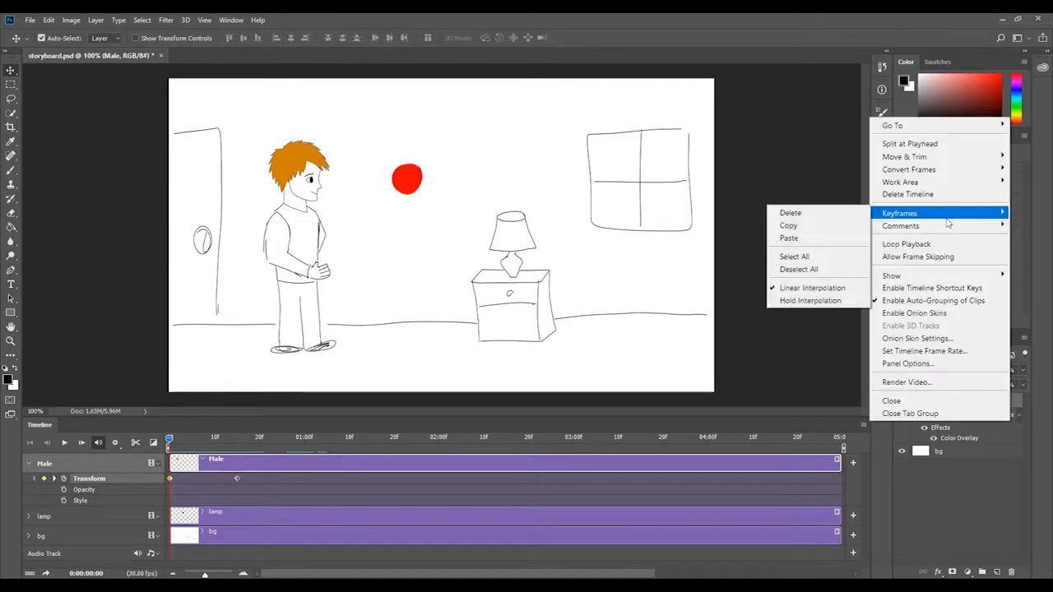
{"action": "left_click", "coordinate": [847, 225]}
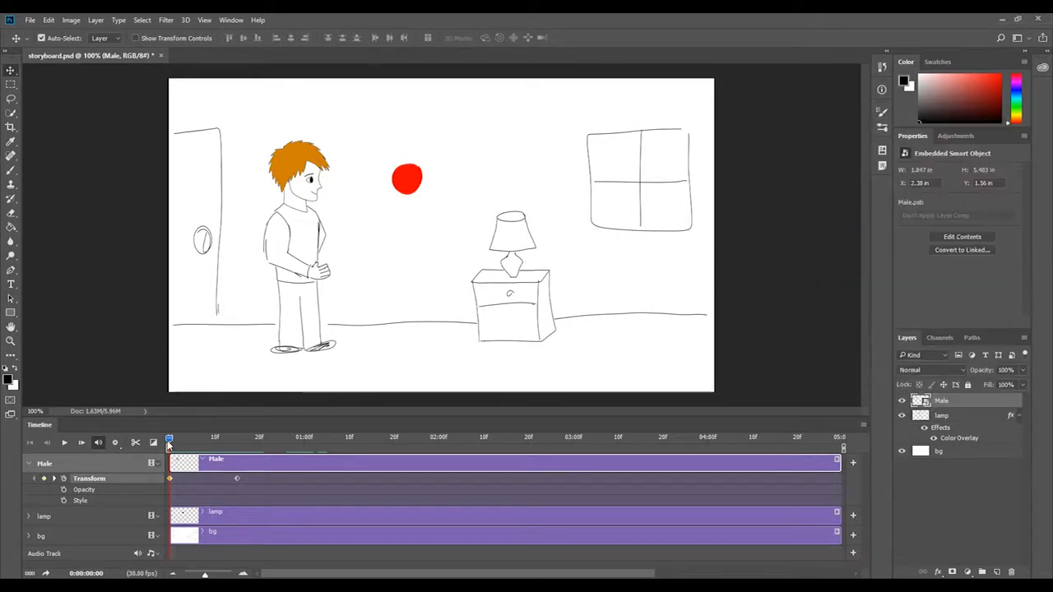
{"action": "left_click_drag", "start_coordinate": [169, 444], "coordinate": [312, 444]}
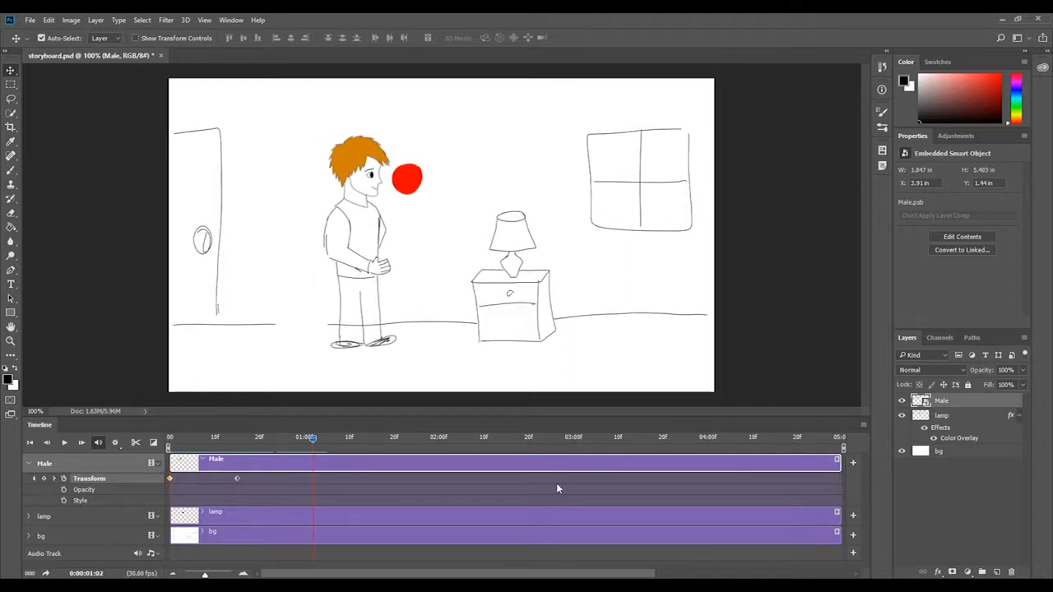
{"action": "left_click", "coordinate": [864, 426]}
{"action": "mouse_move", "coordinate": [947, 215]}
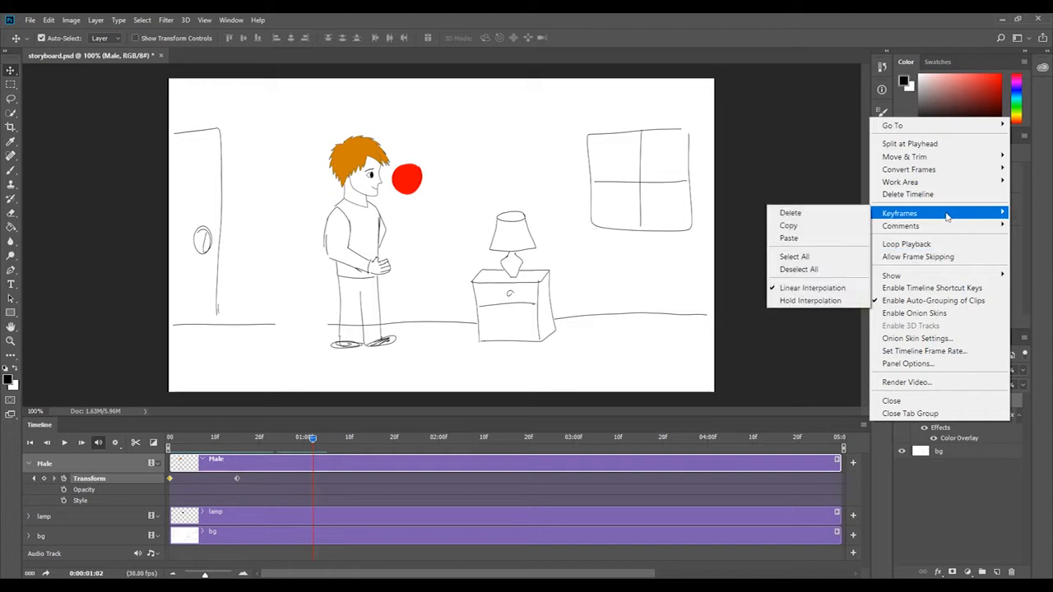
{"action": "left_click", "coordinate": [827, 238]}
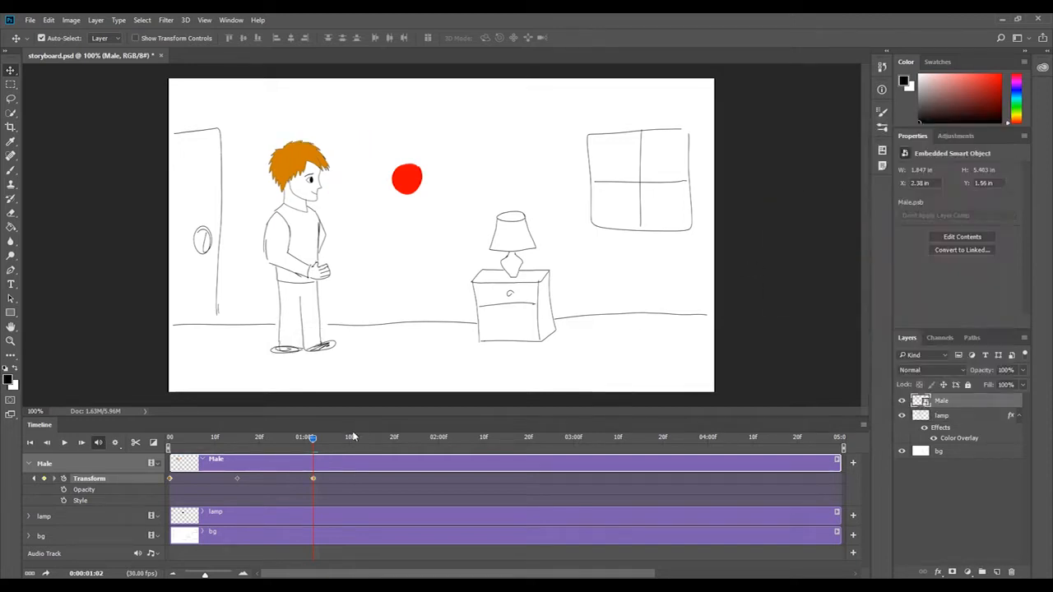
Play the Male figure's movement from the start and delete the pasted Transform keyframe at 0:00:01:02.
{"action": "left_click_drag", "start_coordinate": [314, 445], "coordinate": [168, 439]}
{"action": "left_click", "coordinate": [64, 443]}
{"action": "left_click", "coordinate": [64, 443]}
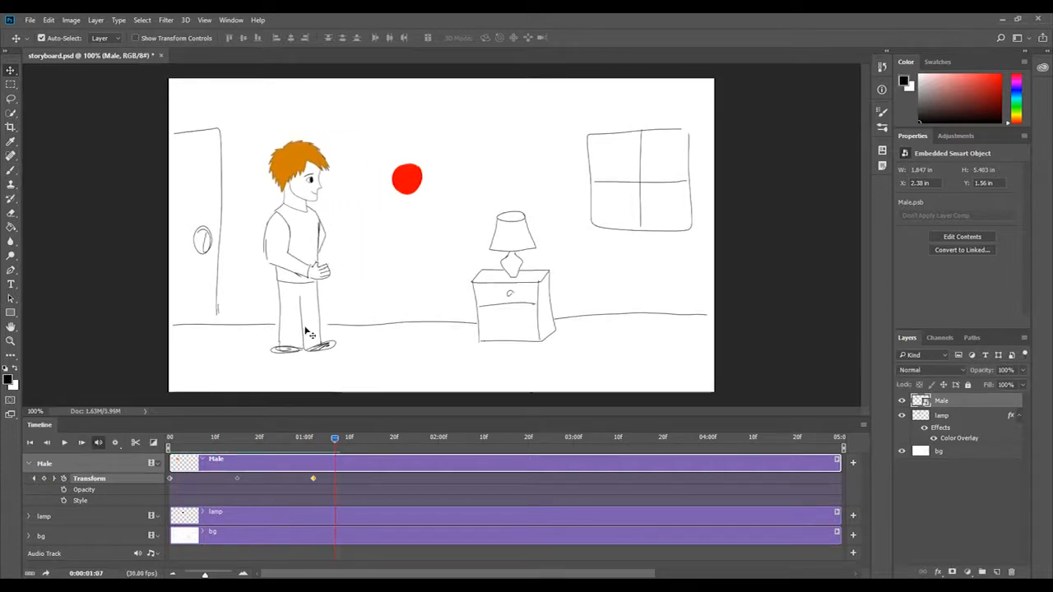
{"action": "left_click_drag", "start_coordinate": [334, 440], "coordinate": [340, 439]}
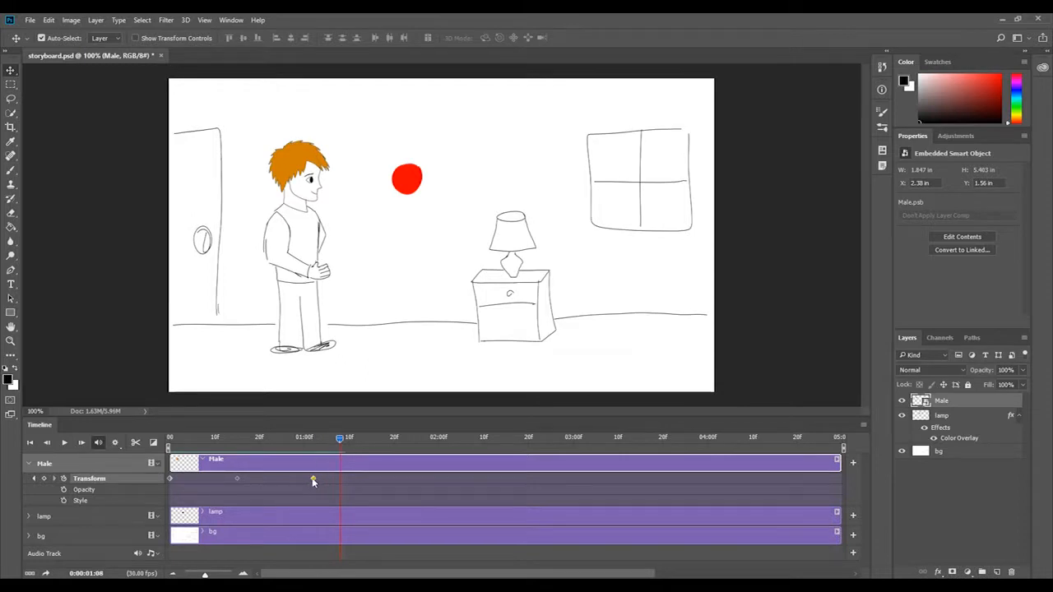
{"action": "key", "text": "Delete"}
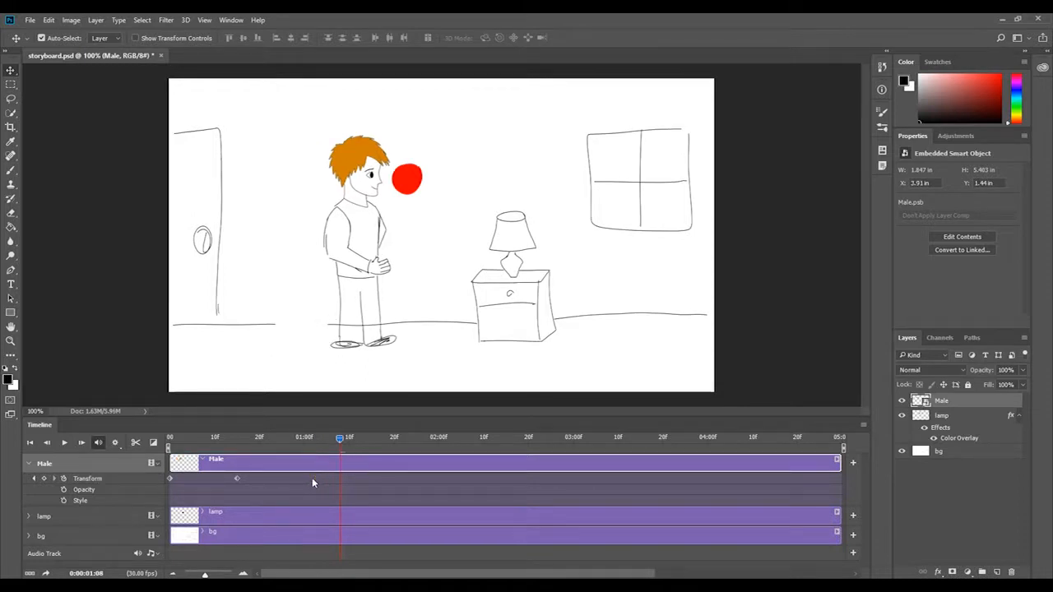
At 0:00:01:01, scale the Male figure down to about 59% with its feet in place, adding a third Transform keyframe.
{"action": "left_click_drag", "start_coordinate": [339, 436], "coordinate": [307, 465]}
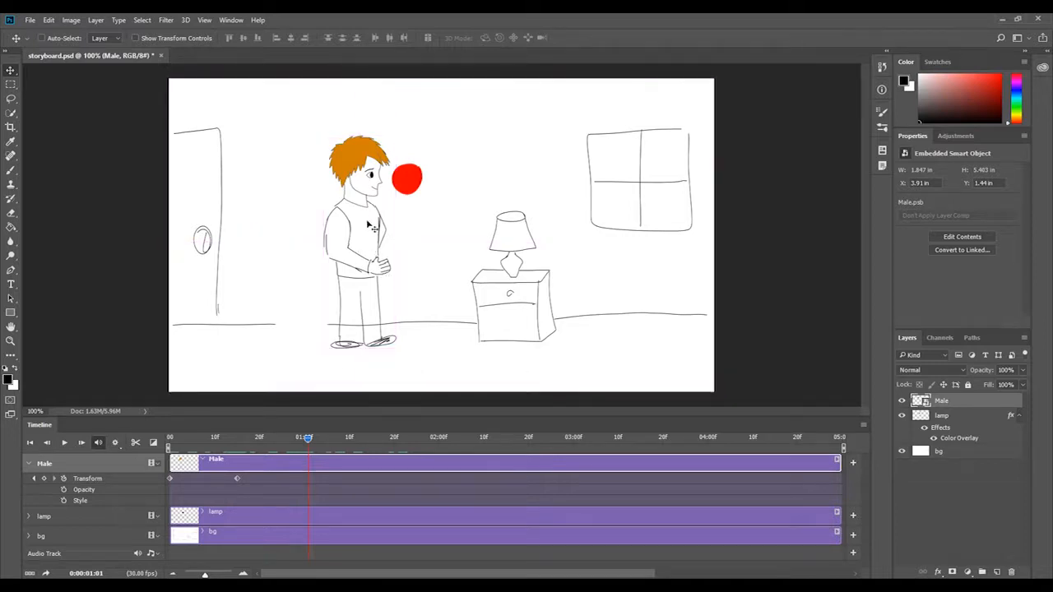
{"action": "key", "text": "ctrl+t"}
{"action": "left_click_drag", "start_coordinate": [398, 130], "coordinate": [367, 223]}
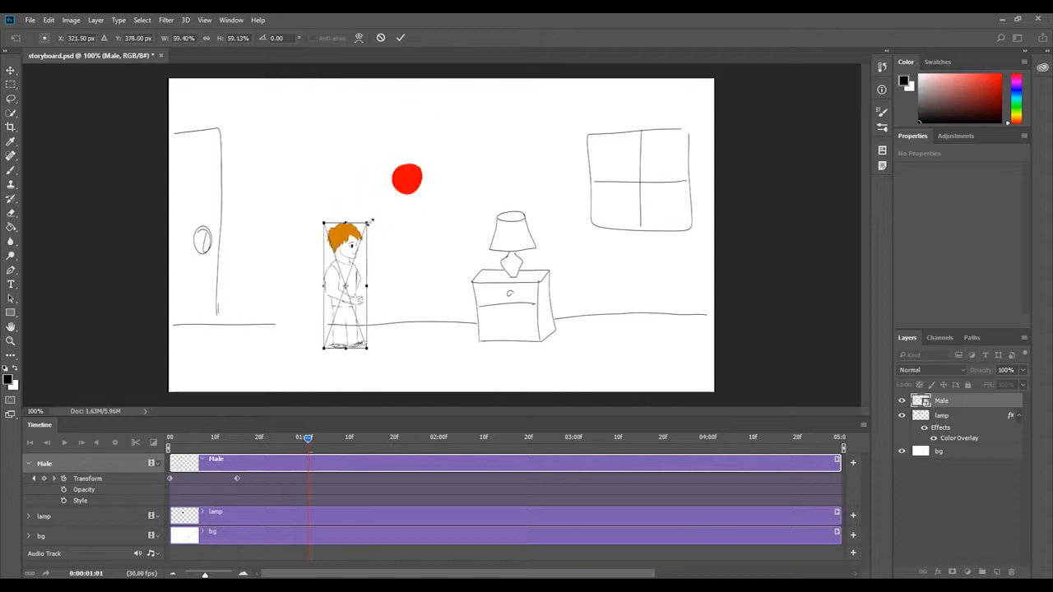
{"action": "left_click", "coordinate": [401, 38]}
Play the Male figure's move-and-shrink animation from the start of the timeline and return the playhead to the beginning.
{"action": "left_click_drag", "start_coordinate": [304, 437], "coordinate": [170, 436]}
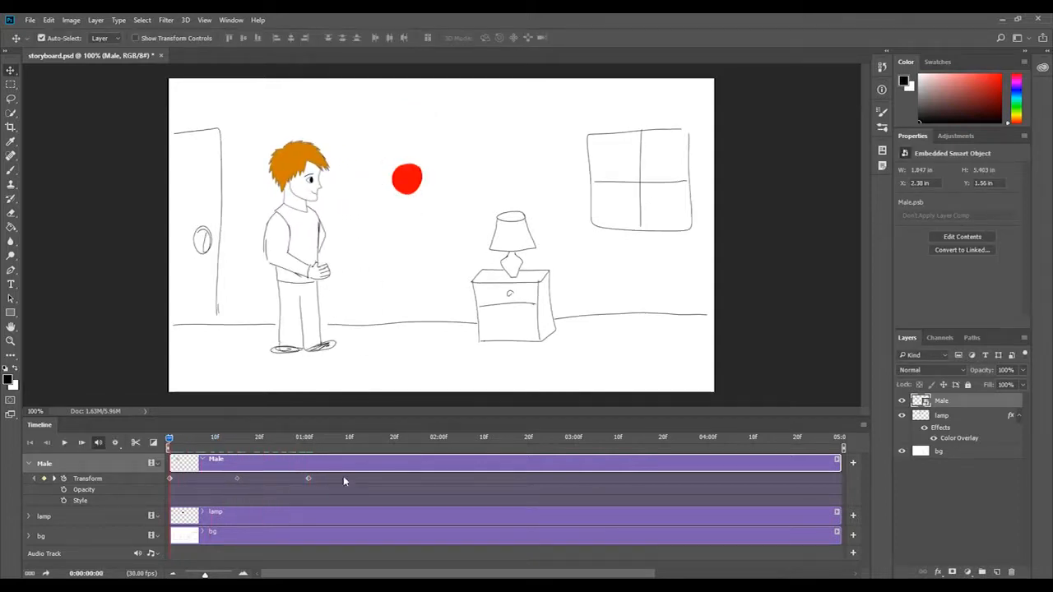
{"action": "left_click", "coordinate": [64, 443]}
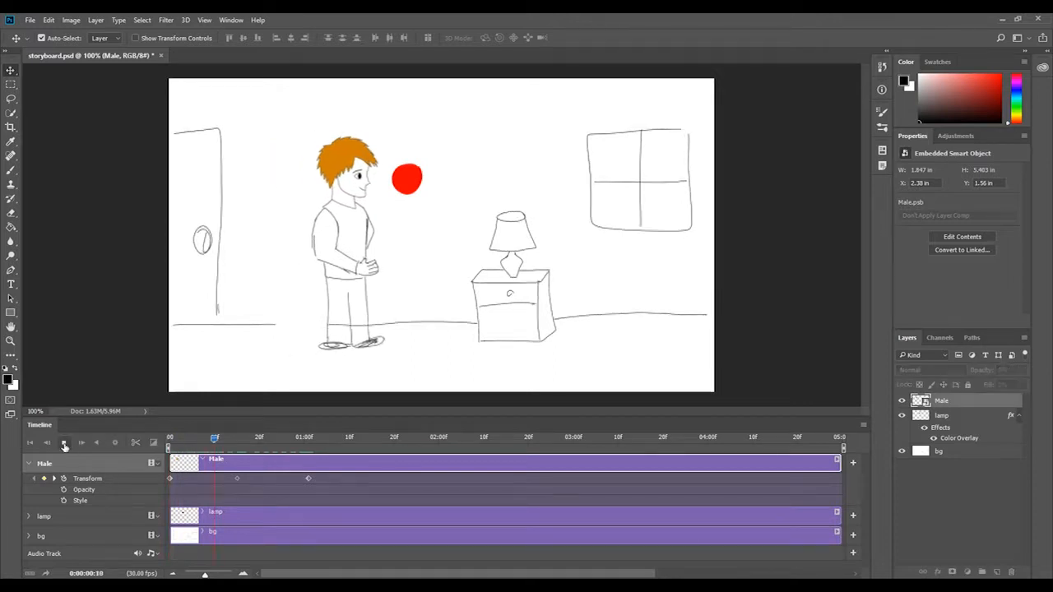
{"action": "left_click", "coordinate": [64, 443]}
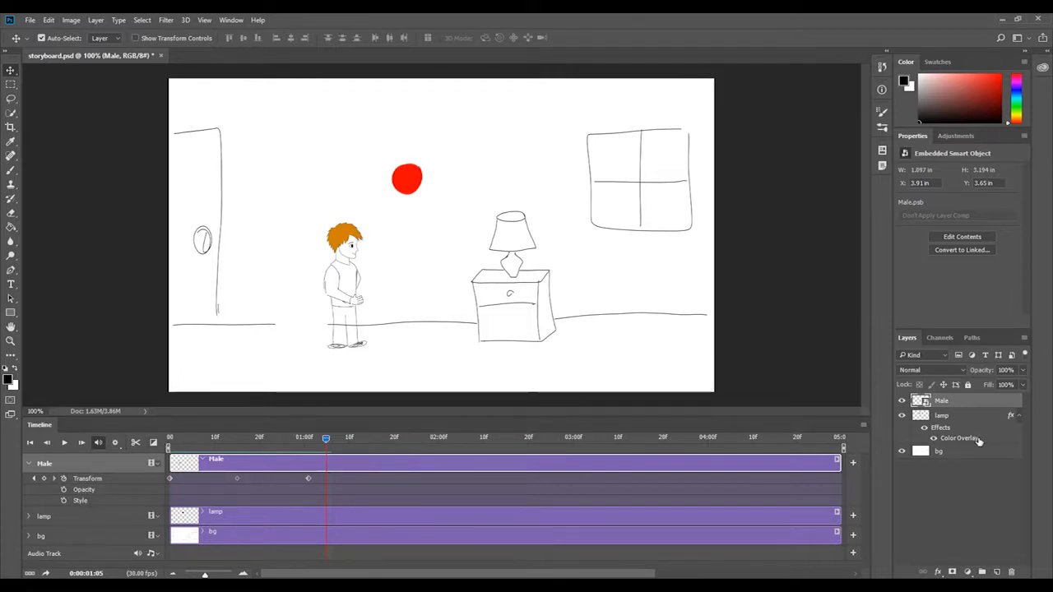
{"action": "left_click_drag", "start_coordinate": [320, 438], "coordinate": [169, 439]}
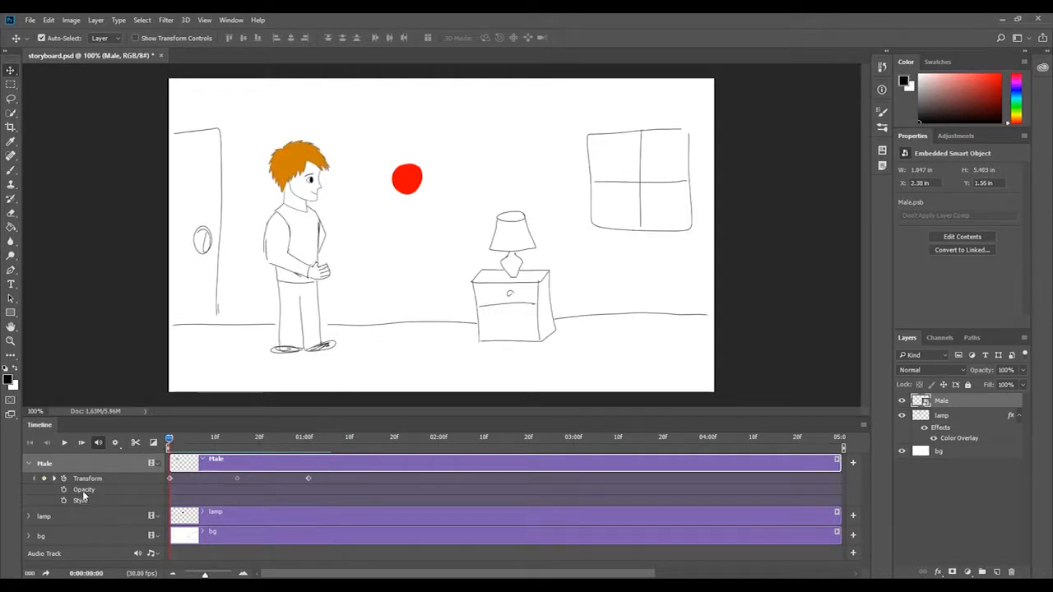
Add a Style keyframe for the lamp layer at 0:00:00:00 and change its Color Overlay to green #8afc03 at 0:00:00:15.
{"action": "left_click", "coordinate": [28, 516]}
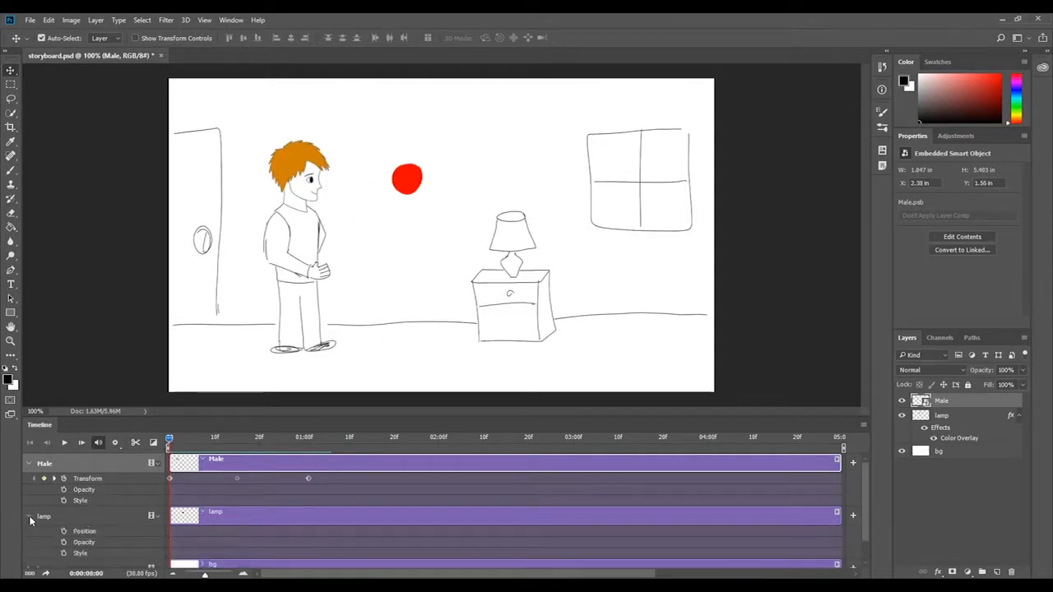
{"action": "left_click", "coordinate": [64, 553]}
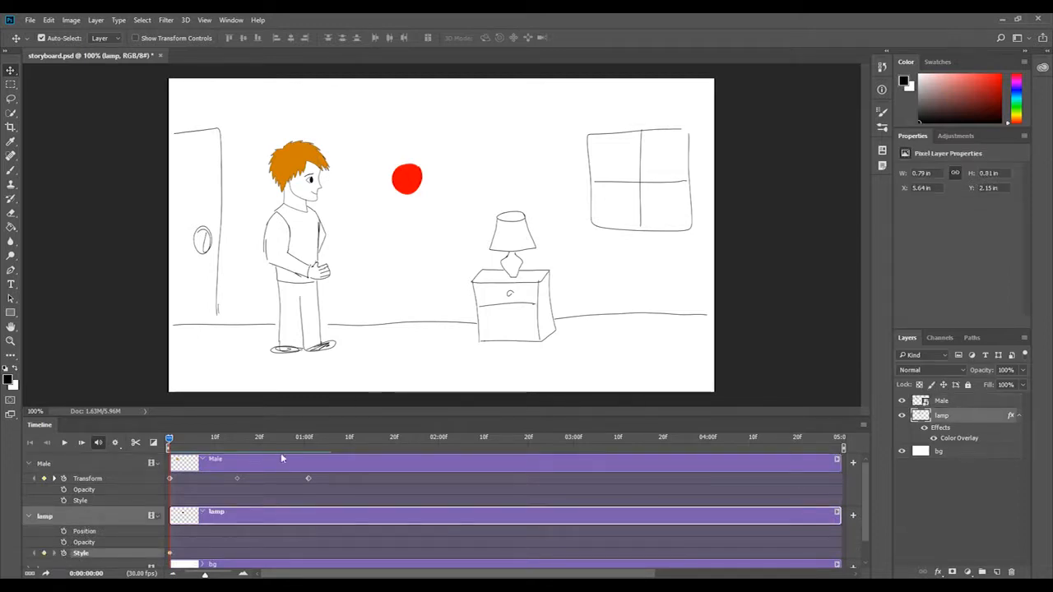
{"action": "left_click_drag", "start_coordinate": [168, 440], "coordinate": [237, 443]}
{"action": "double_click", "coordinate": [933, 434]}
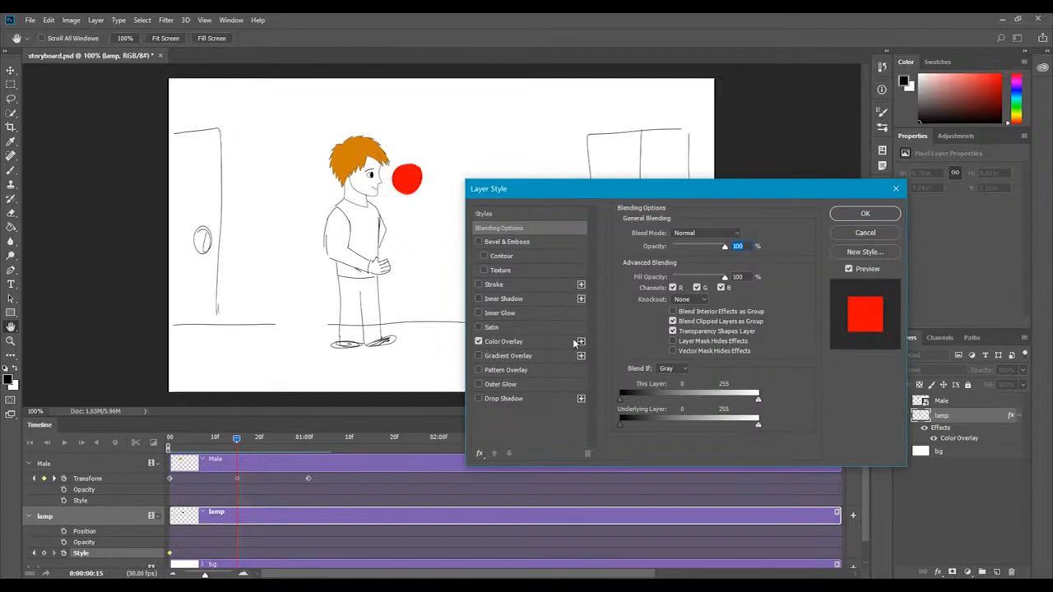
{"action": "left_click", "coordinate": [559, 341]}
{"action": "left_click", "coordinate": [741, 234]}
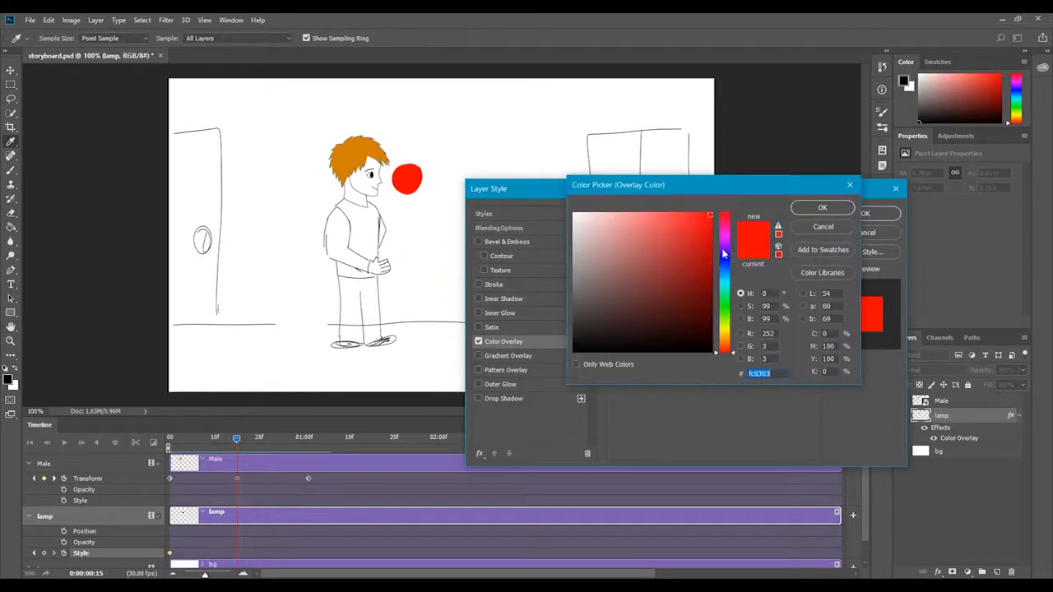
{"action": "left_click", "coordinate": [727, 309]}
{"action": "left_click_drag", "start_coordinate": [728, 309], "coordinate": [727, 319]}
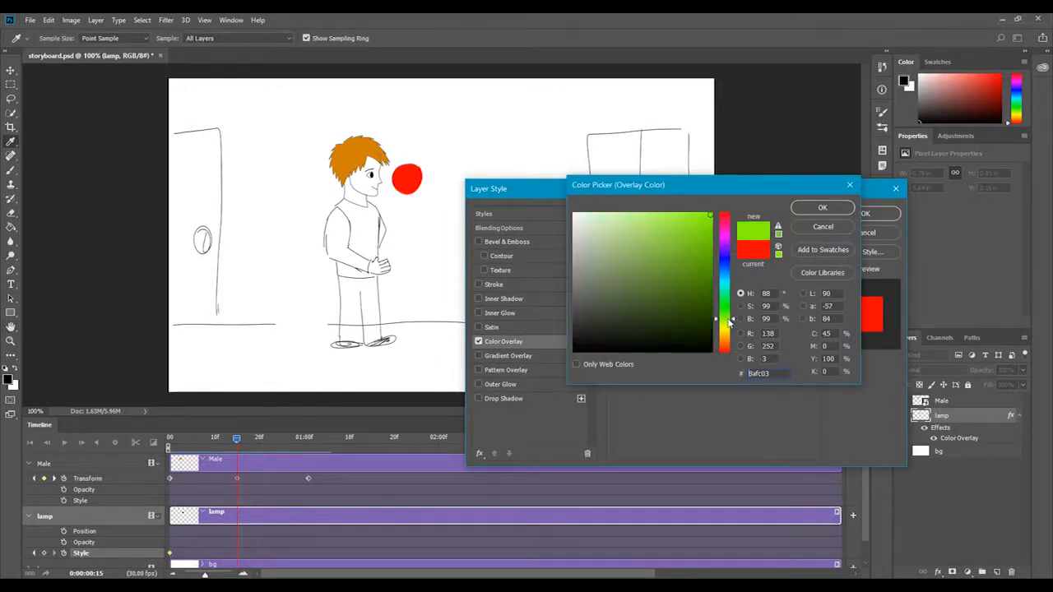
{"action": "left_click", "coordinate": [823, 208]}
{"action": "left_click", "coordinate": [866, 214]}
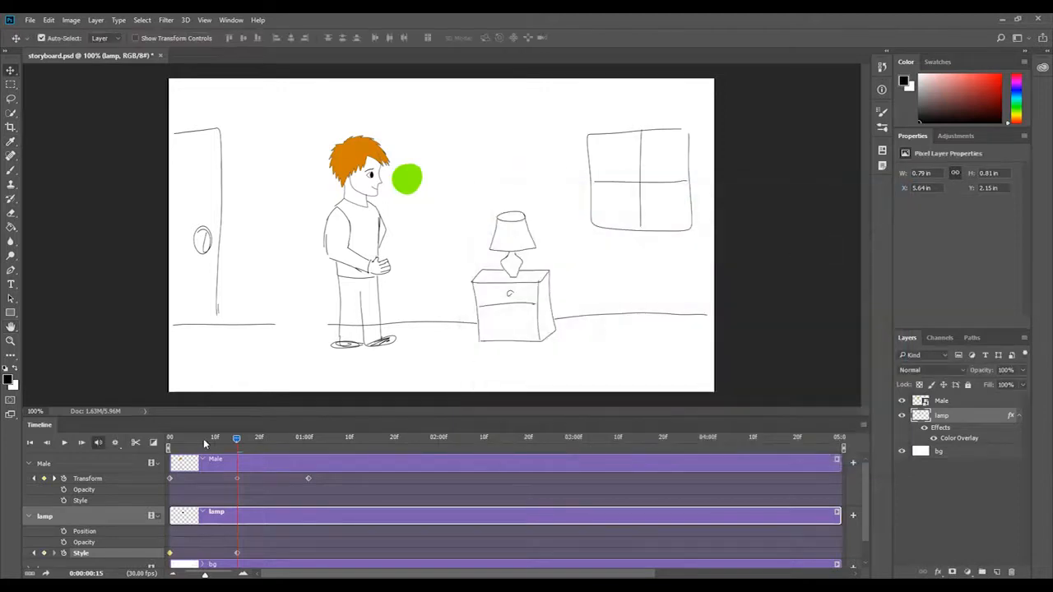
Play the ball's color change together with the Male figure's animation from the start of the timeline.
{"action": "left_click_drag", "start_coordinate": [241, 445], "coordinate": [169, 441]}
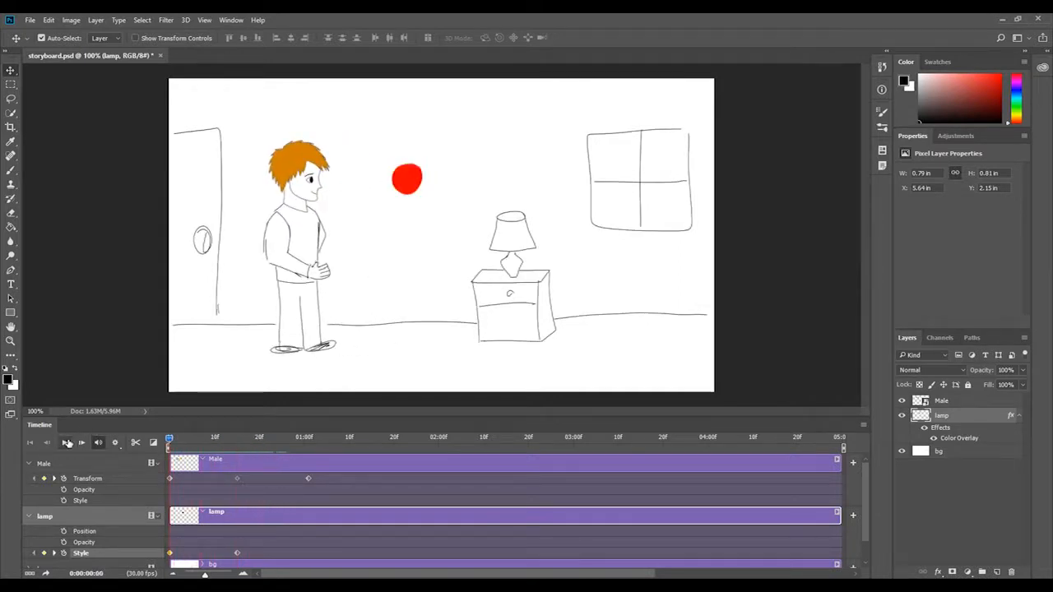
{"action": "left_click", "coordinate": [65, 443]}
{"action": "left_click", "coordinate": [66, 443]}
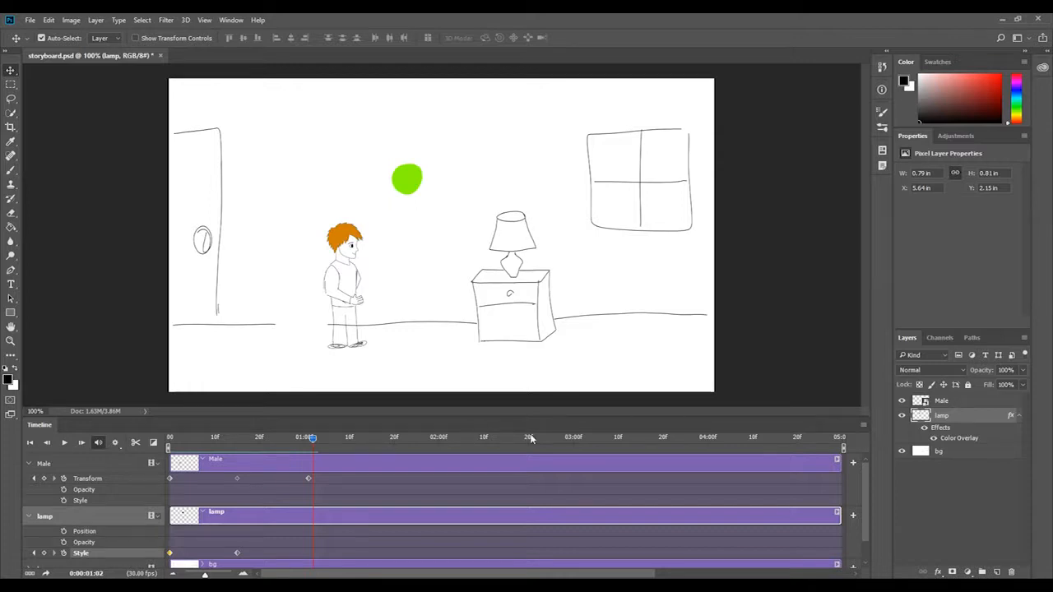
Add the sunlovers_ringtone audio file from the Desktop to the timeline's Audio Track.
{"action": "left_click_drag", "start_coordinate": [646, 412], "coordinate": [649, 388]}
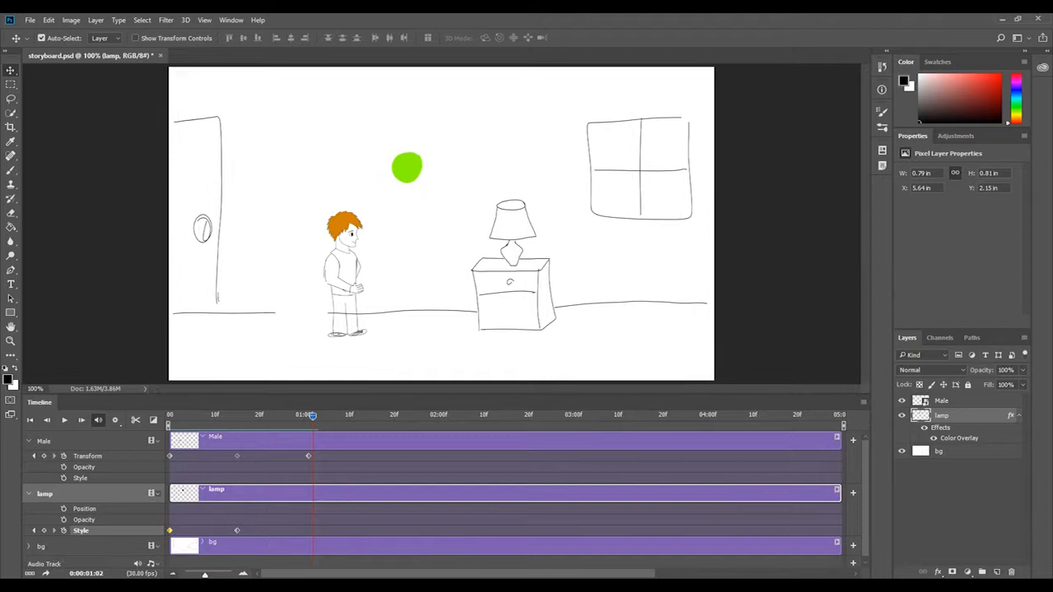
{"action": "mouse_move", "coordinate": [205, 574]}
{"action": "left_mouse_down"}
{"action": "mouse_move", "coordinate": [186, 574]}
{"action": "mouse_move", "coordinate": [204, 576]}
{"action": "left_mouse_up"}
{"action": "left_click_drag", "start_coordinate": [205, 575], "coordinate": [202, 575]}
{"action": "left_click", "coordinate": [151, 564]}
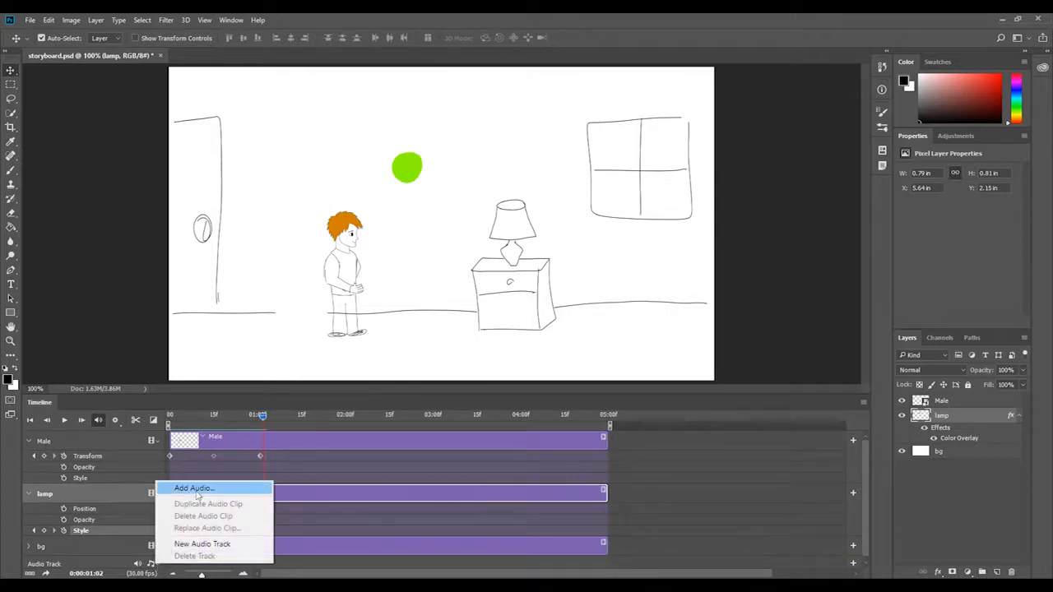
{"action": "left_click", "coordinate": [194, 489]}
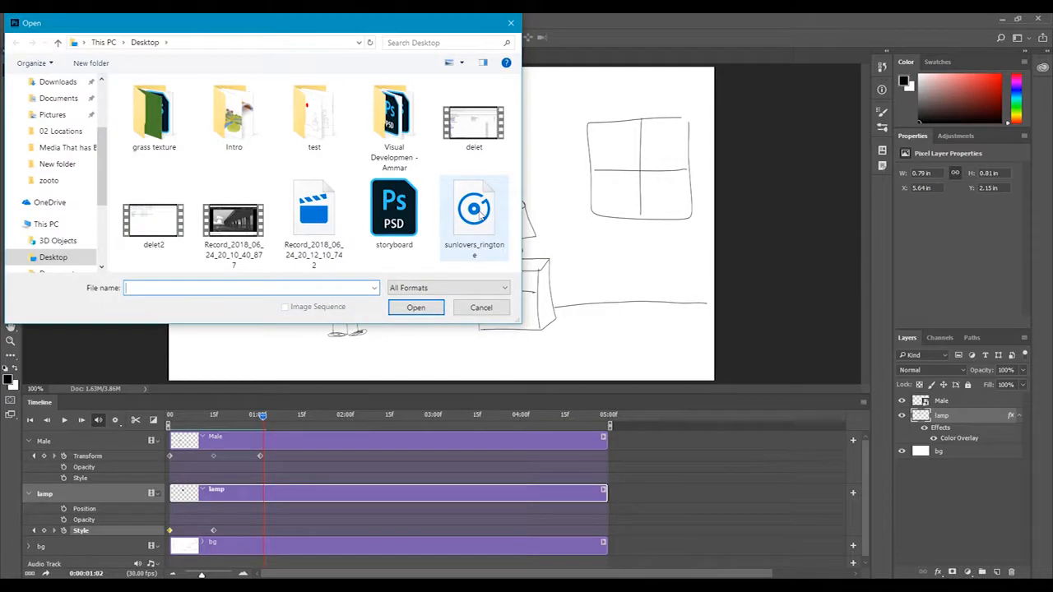
{"action": "left_click", "coordinate": [471, 212]}
{"action": "left_click", "coordinate": [416, 307]}
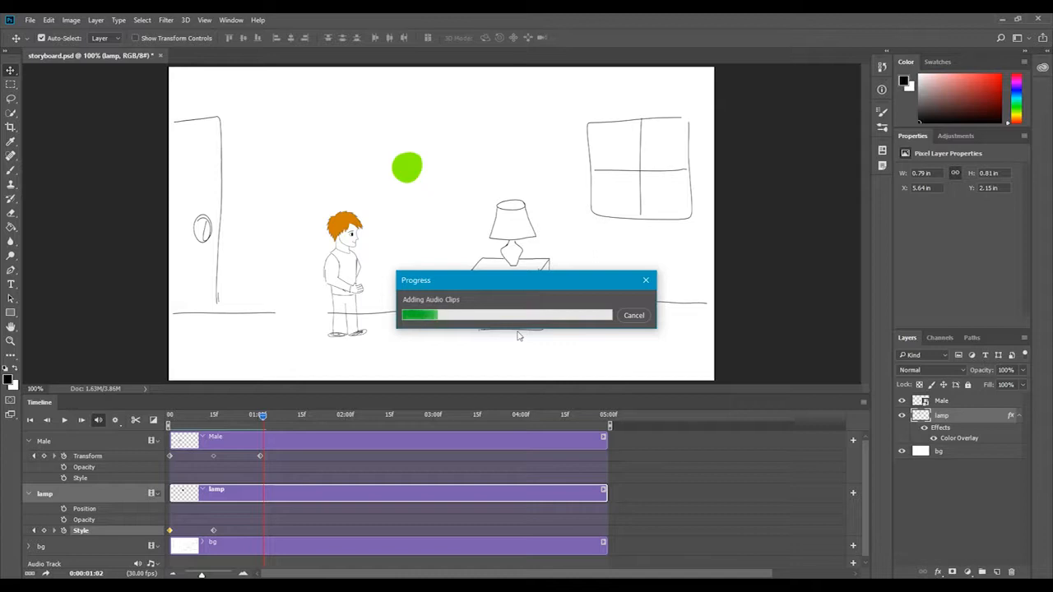
Play the animation with its audio from the start of the timeline and return the playhead to the beginning.
{"action": "left_click_drag", "start_coordinate": [264, 418], "coordinate": [169, 418]}
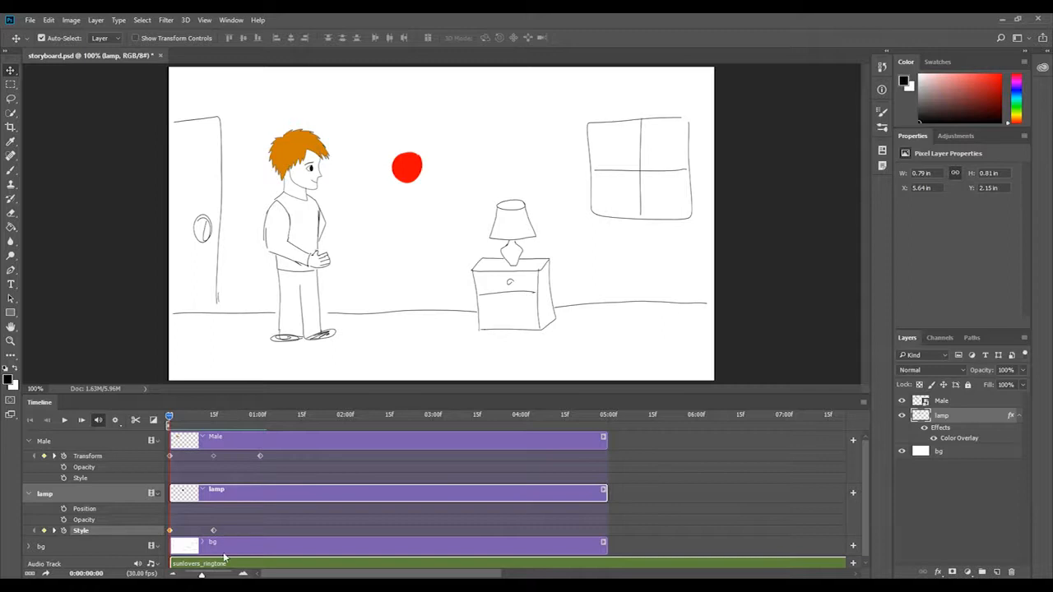
{"action": "left_click", "coordinate": [66, 422]}
{"action": "left_click", "coordinate": [66, 422]}
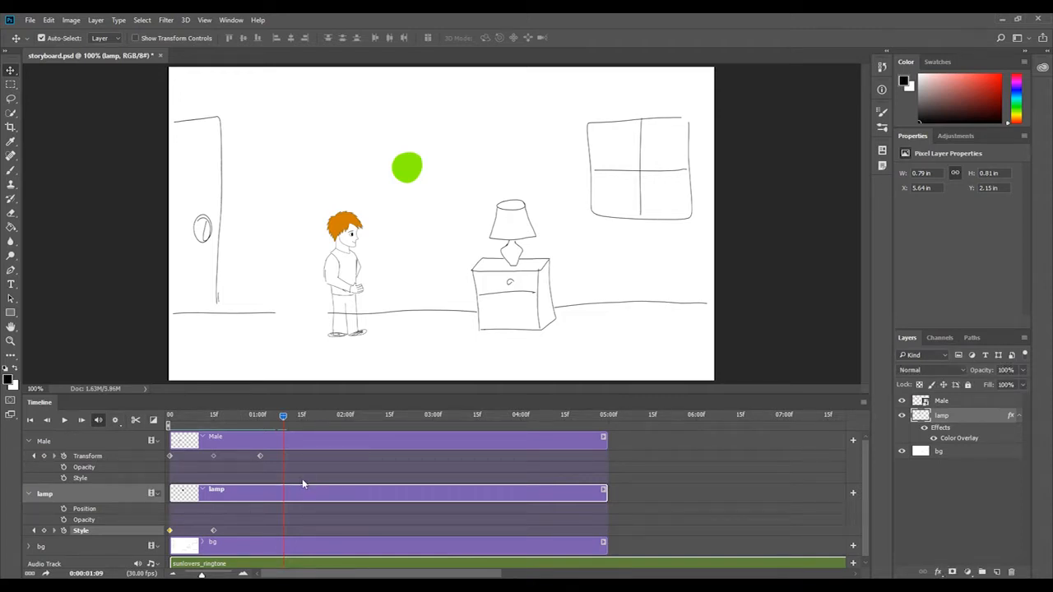
{"action": "left_click_drag", "start_coordinate": [284, 416], "coordinate": [159, 423]}
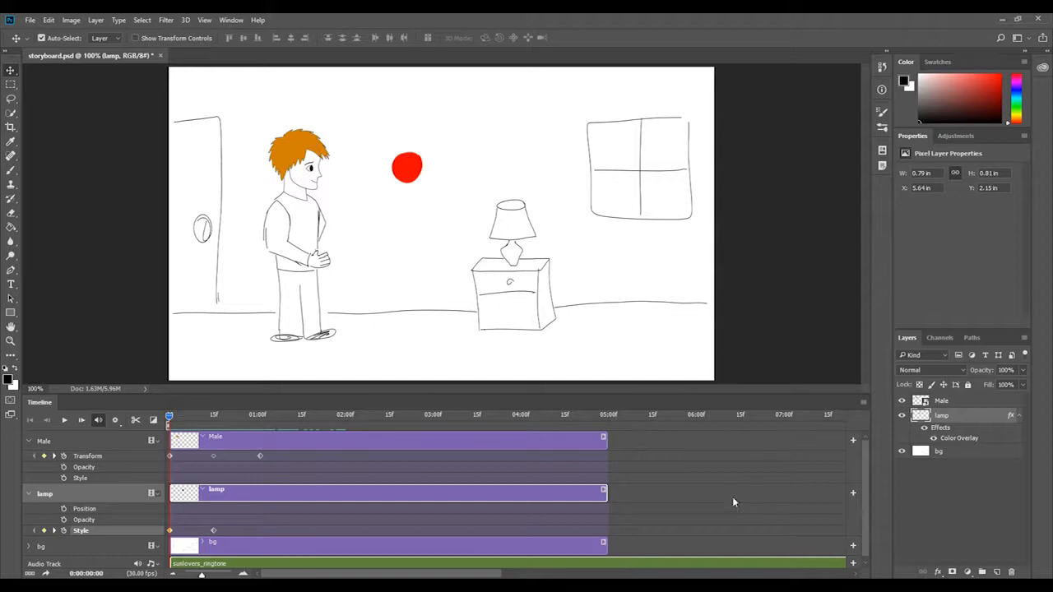
Shorten the timeline's work area so it ends just after the last Transform keyframe, at about 0:00:01:04.
{"action": "left_click_drag", "start_coordinate": [202, 575], "coordinate": [201, 575]}
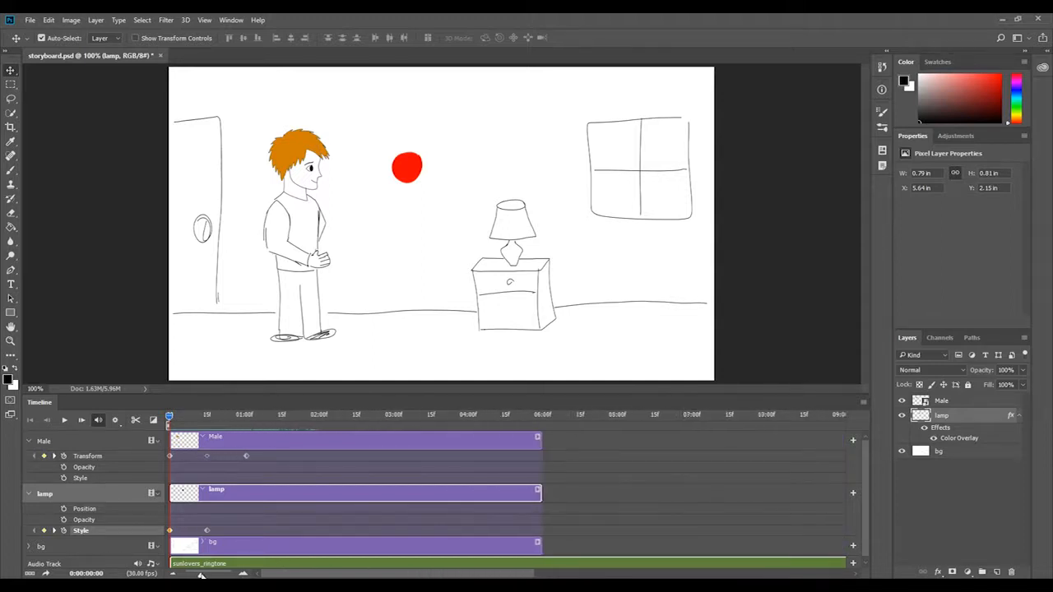
{"action": "left_click", "coordinate": [329, 418]}
{"action": "left_click_drag", "start_coordinate": [313, 428], "coordinate": [160, 412]}
{"action": "mouse_move", "coordinate": [201, 576]}
{"action": "left_mouse_down"}
{"action": "mouse_move", "coordinate": [218, 576]}
{"action": "mouse_move", "coordinate": [187, 575]}
{"action": "left_mouse_up"}
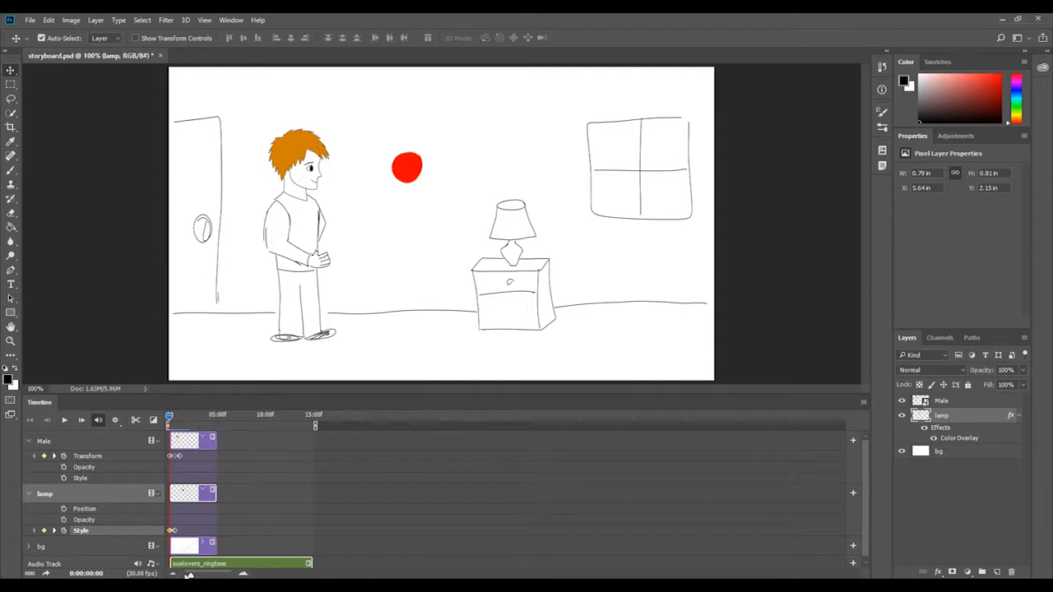
{"action": "left_click_drag", "start_coordinate": [317, 428], "coordinate": [186, 414]}
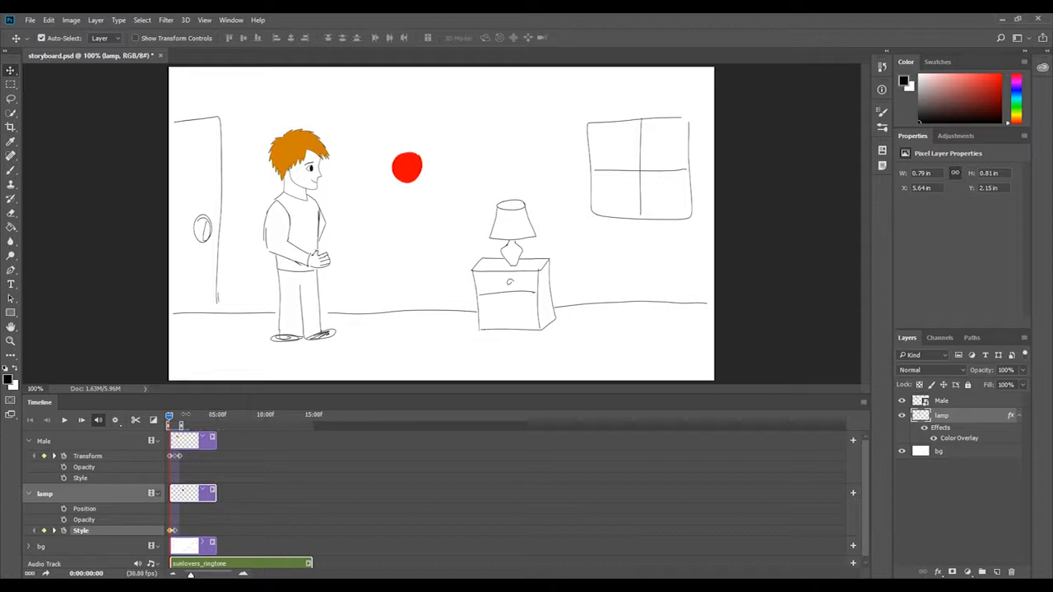
{"action": "left_click_drag", "start_coordinate": [190, 573], "coordinate": [217, 575]}
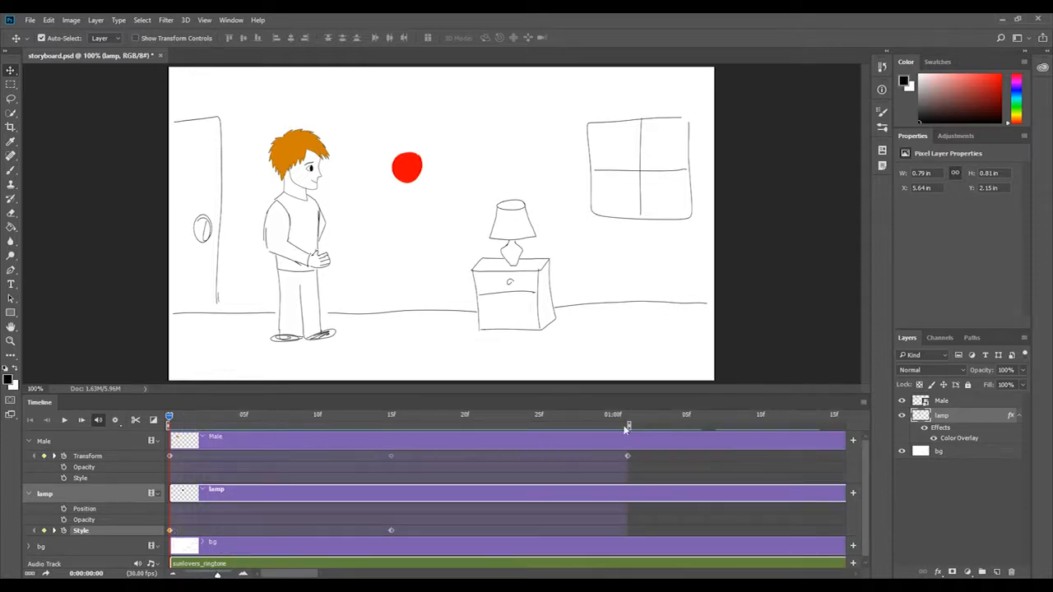
{"action": "left_click_drag", "start_coordinate": [627, 426], "coordinate": [671, 425]}
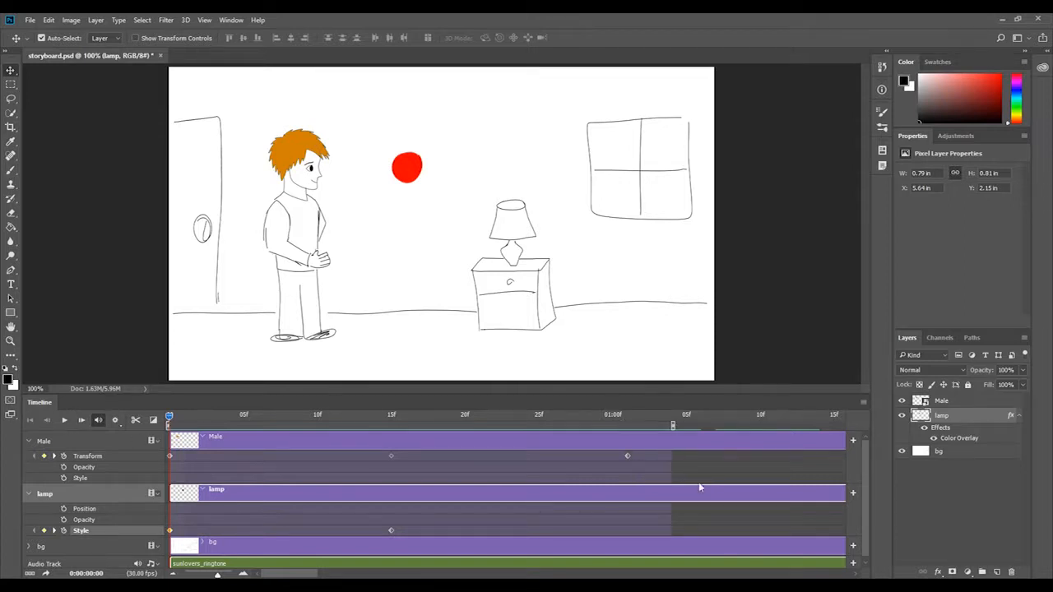
Render the timeline's work area to the Desktop as storyboard.mp4 in H.264 format, using the Medium Quality preset at document size and 30 fps.
{"action": "mouse_move", "coordinate": [672, 426]}
{"action": "left_mouse_down"}
{"action": "mouse_move", "coordinate": [701, 425]}
{"action": "mouse_move", "coordinate": [628, 426]}
{"action": "mouse_move", "coordinate": [672, 425]}
{"action": "left_mouse_up"}
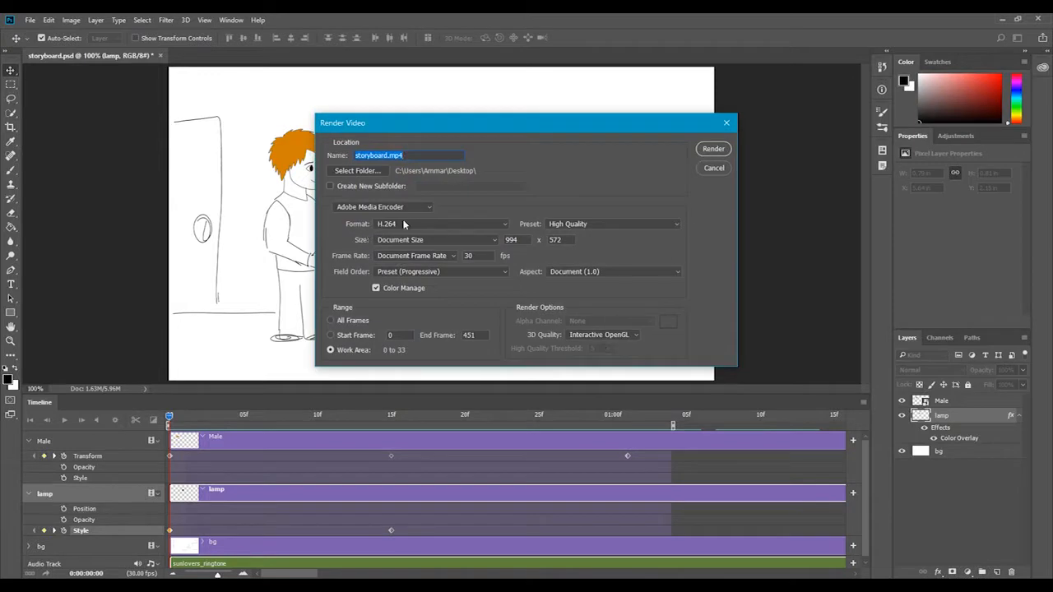
{"action": "left_click", "coordinate": [605, 229]}
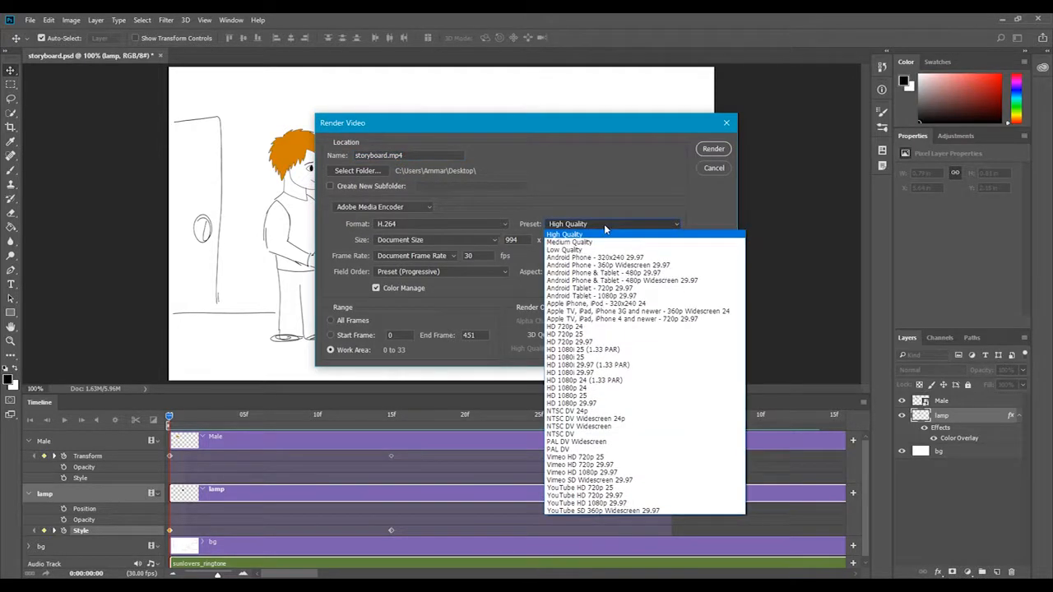
{"action": "left_click", "coordinate": [569, 241]}
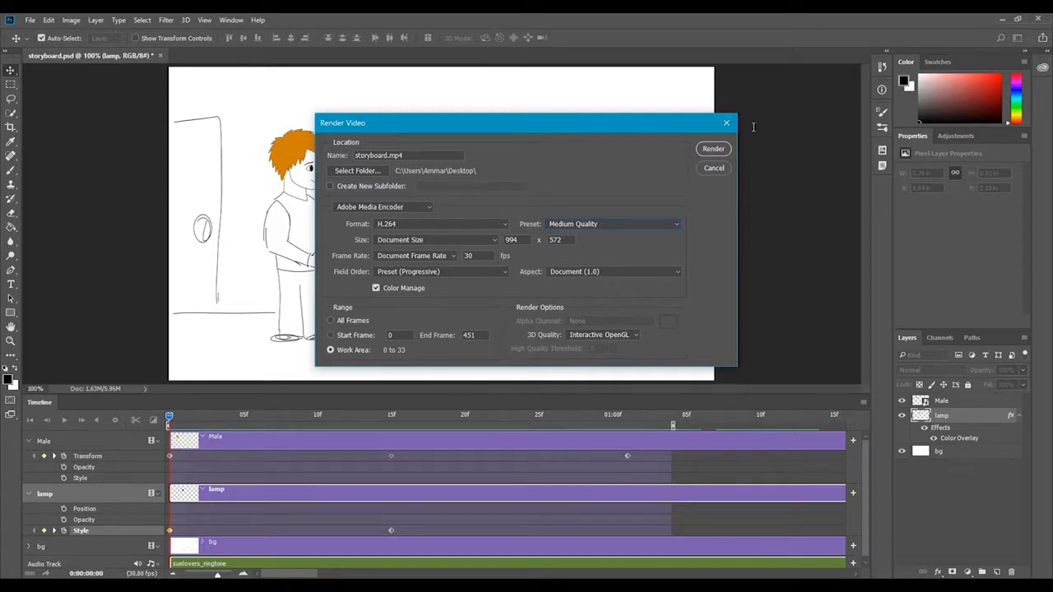
{"action": "left_click", "coordinate": [713, 151]}
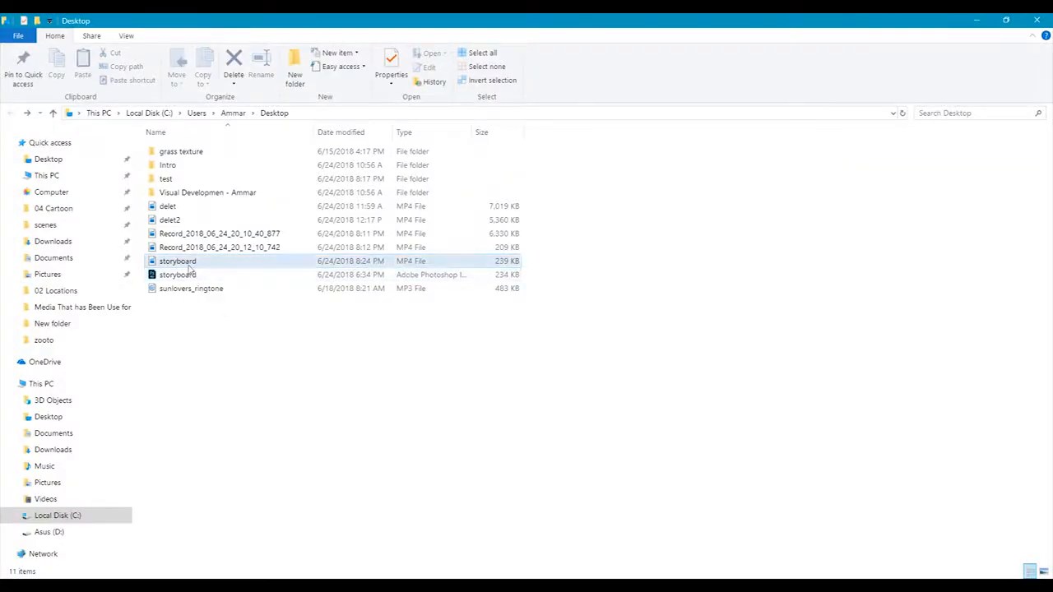
Play the rendered storyboard MP4 from the Desktop folder, close the video player and switch back to Photoshop.
{"action": "double_click", "coordinate": [177, 261]}
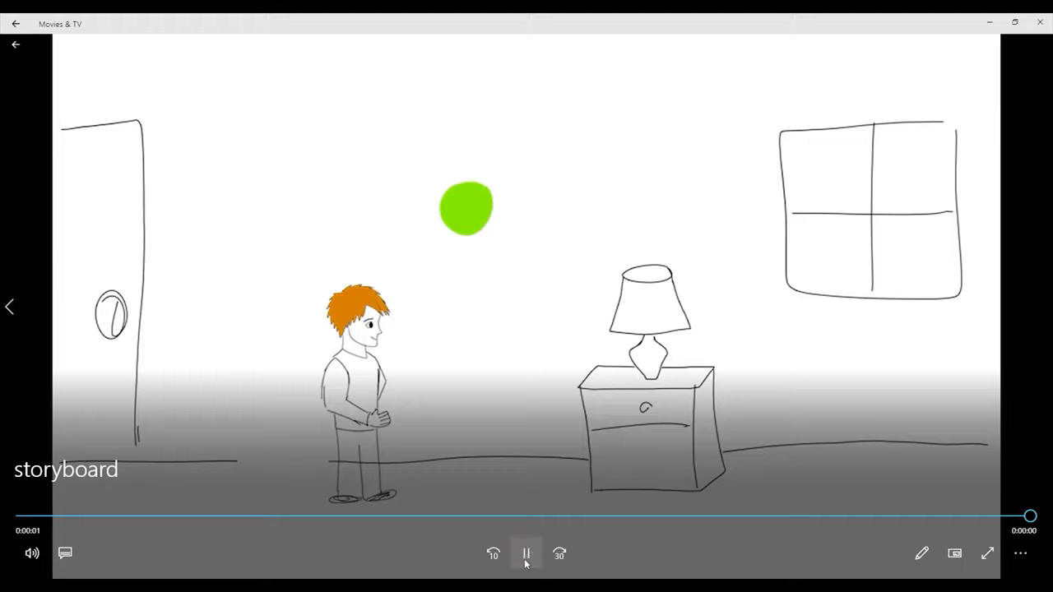
{"action": "left_click", "coordinate": [525, 556]}
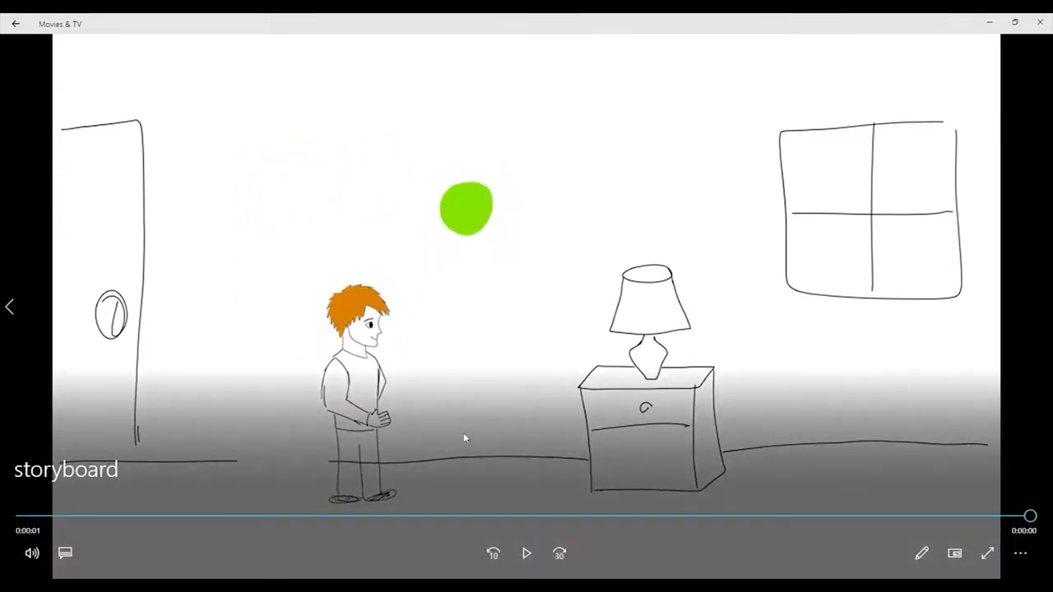
{"action": "left_click", "coordinate": [1047, 17]}
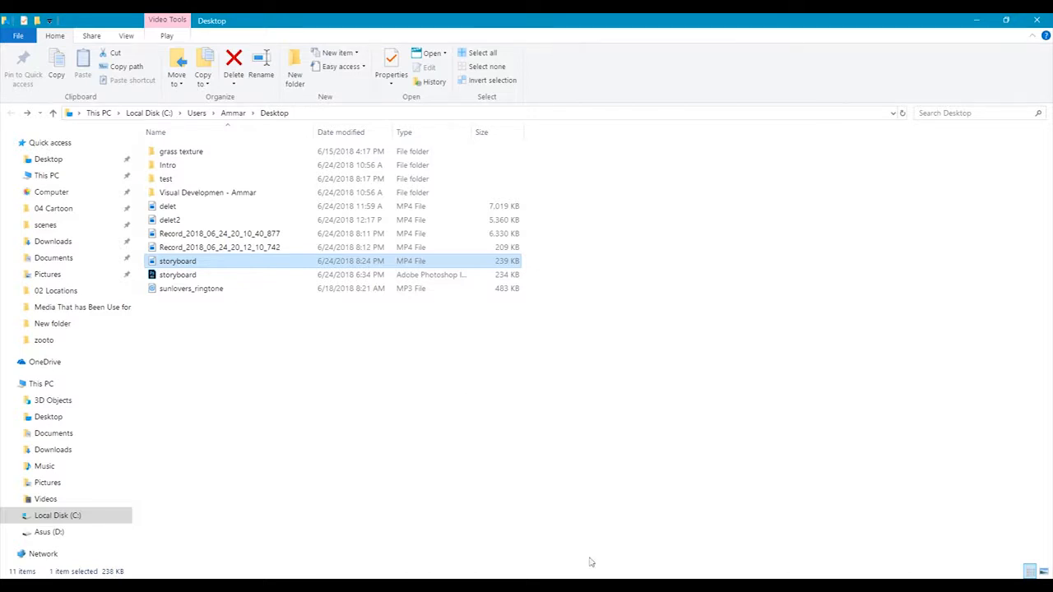
{"action": "left_click", "coordinate": [539, 586]}
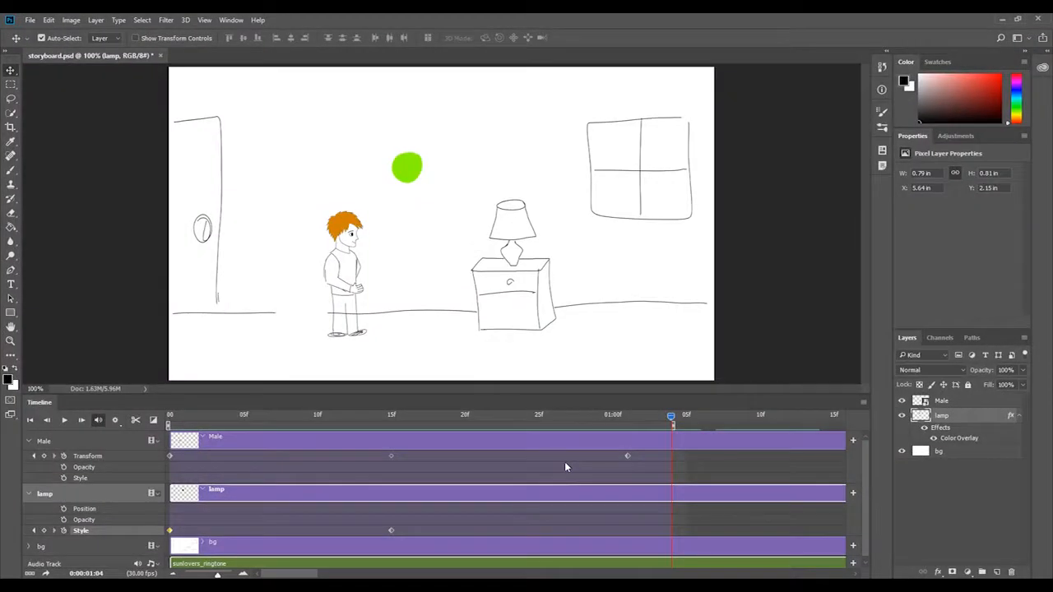